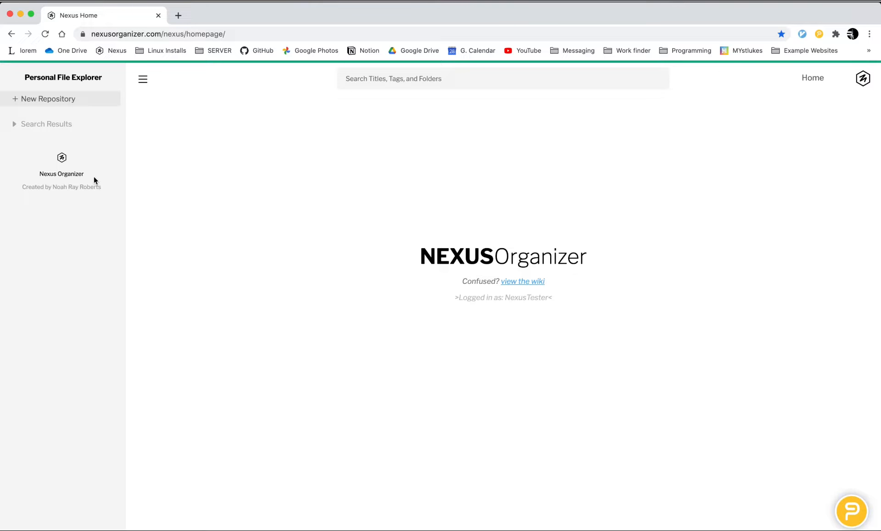
Step: Create a new repository named "example repo 1" with all default file fields kept
left_click(72, 100)
type("example repo 1")
key("Return")
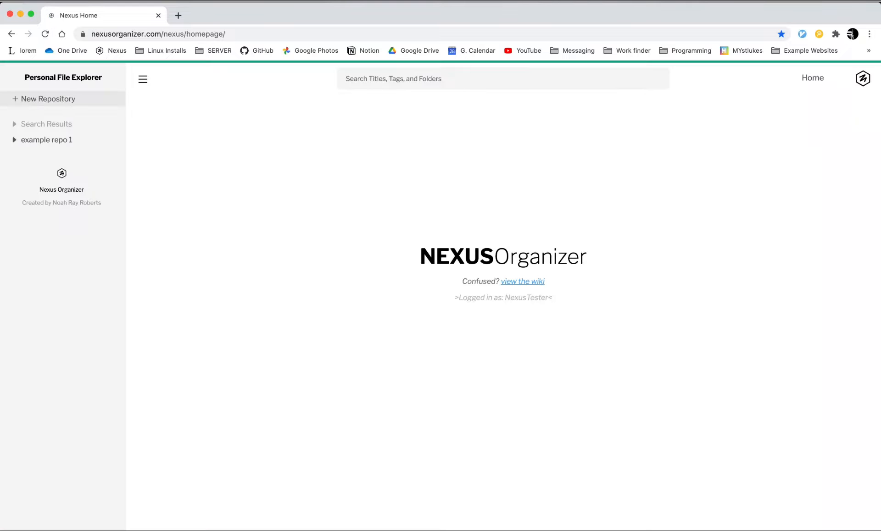
Step: Create a second repository named "example repo 2" with all default file fields kept
left_click(74, 100)
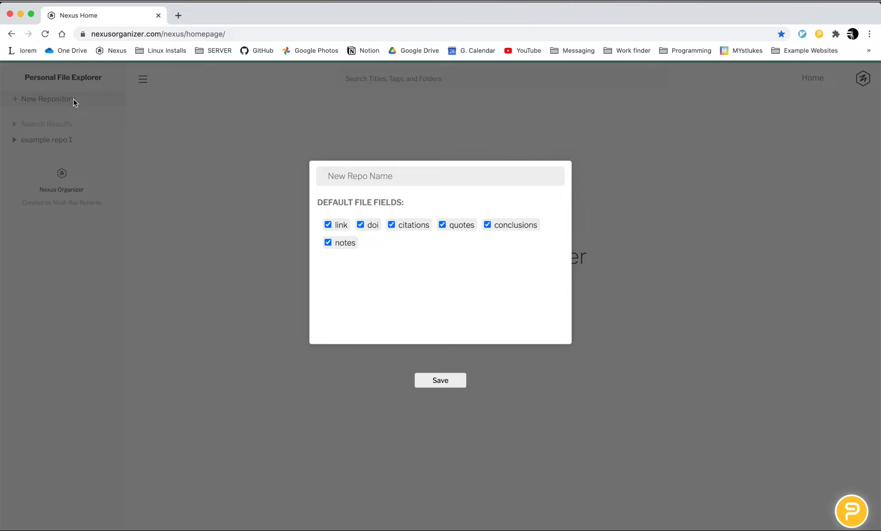
left_click(357, 178)
type("example repo 2")
key("Return")
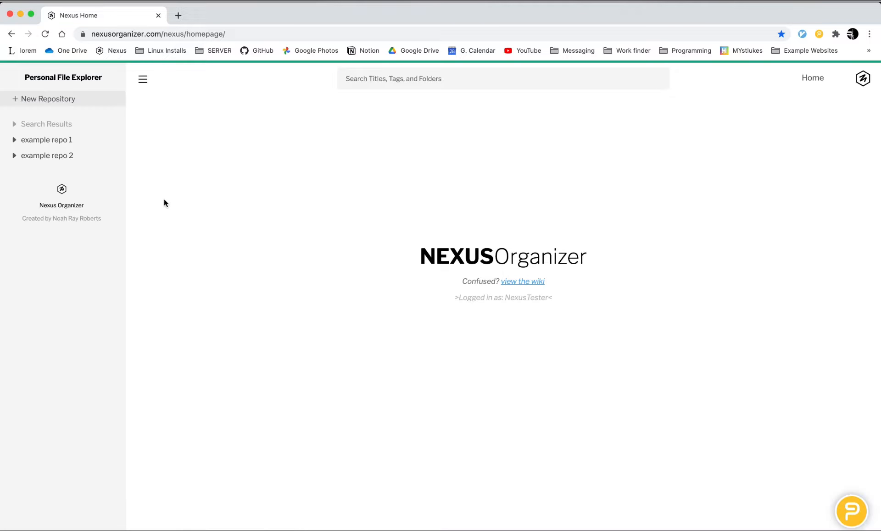
Step: Create two folders, "fld 1" and "fld 2", directly inside example repo 1
right_click(79, 139)
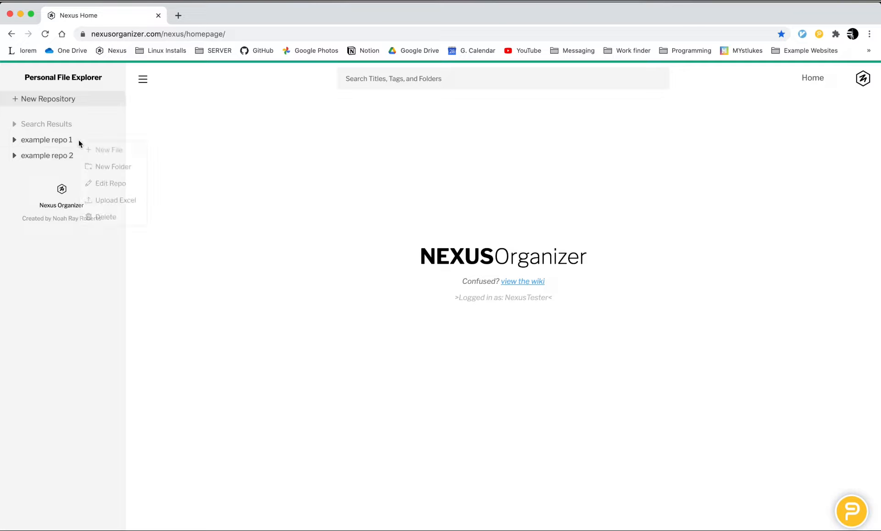
left_click(106, 168)
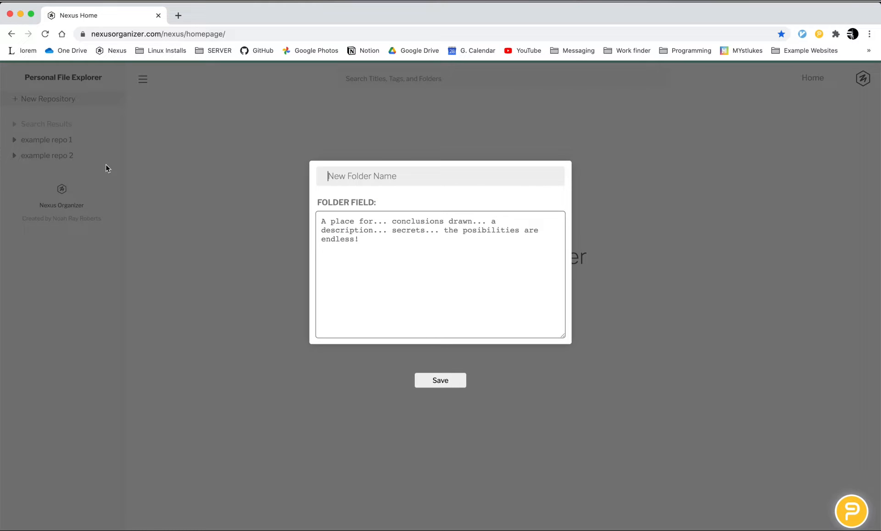
type("fld1")
key("Return")
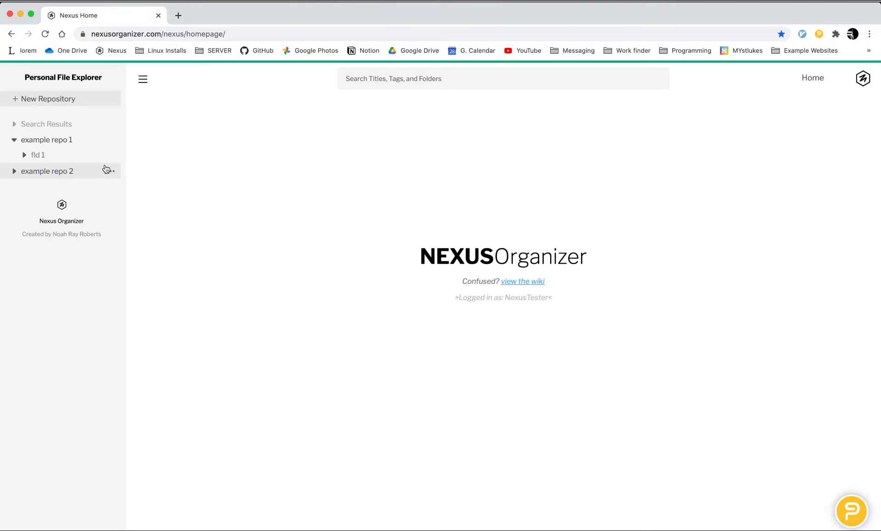
right_click(67, 138)
left_click(85, 164)
type("fld 2")
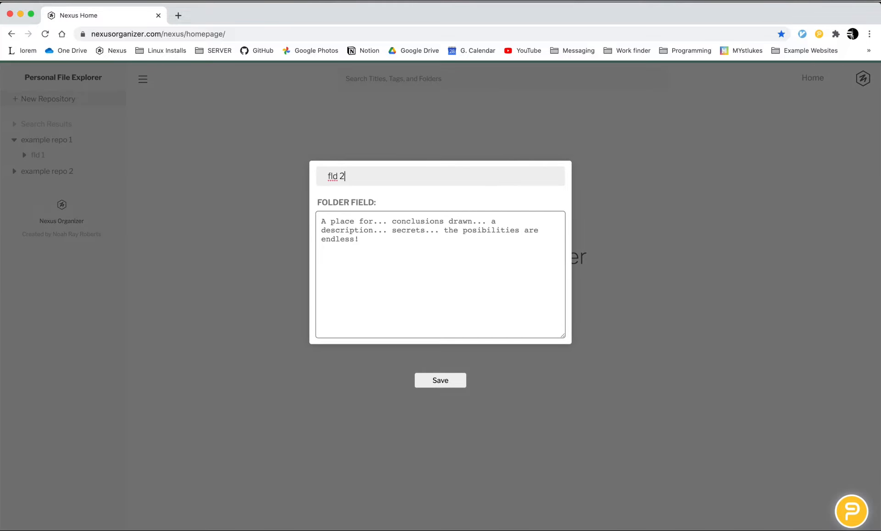
key("Return")
Step: Create a nested folder named "fld 3" inside the folder fld 1
right_click(79, 154)
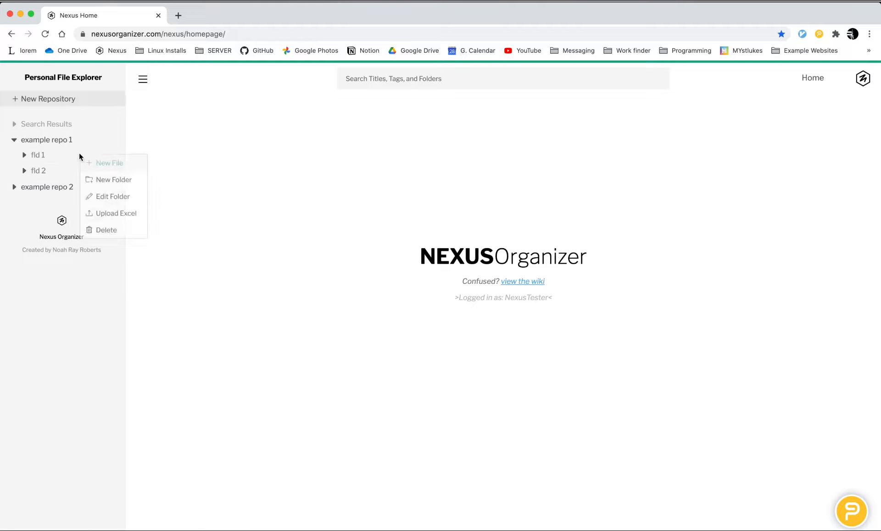
left_click(95, 178)
type("fld 3")
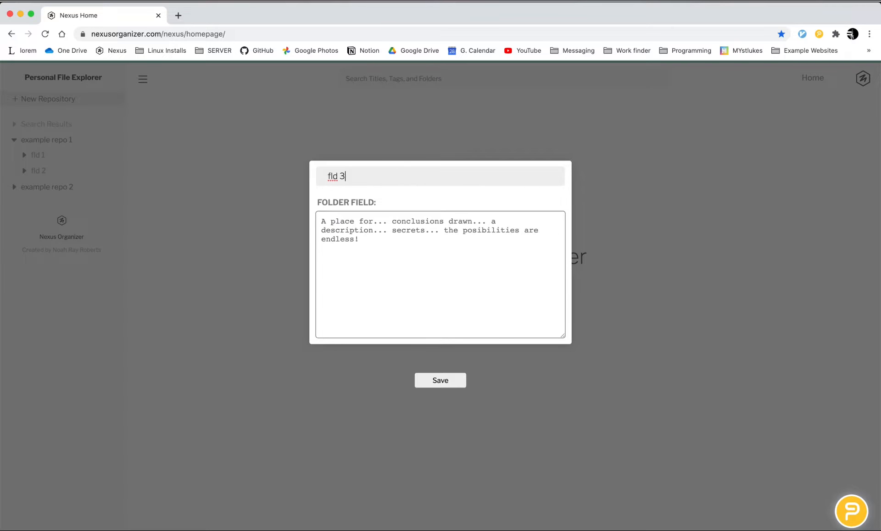
key("Return")
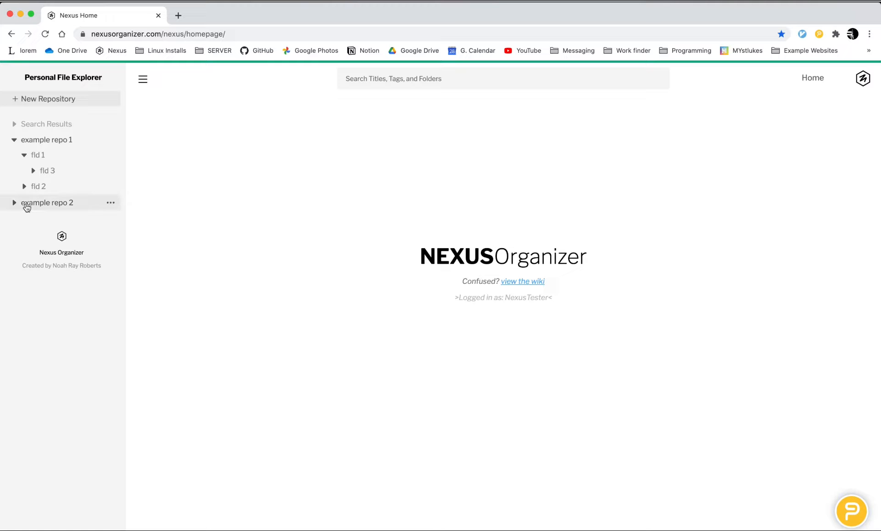
Step: View the editing dialog of folder fld 3 and close it without changes
right_click(72, 176)
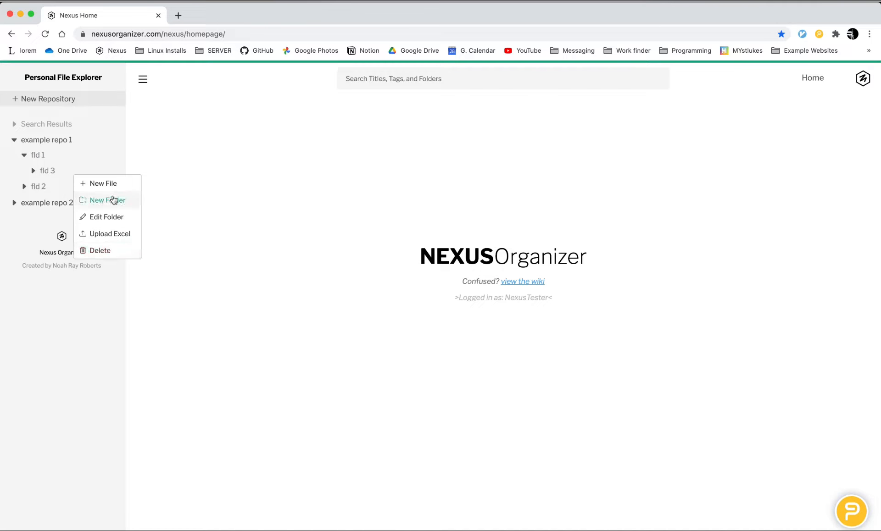
left_click(118, 218)
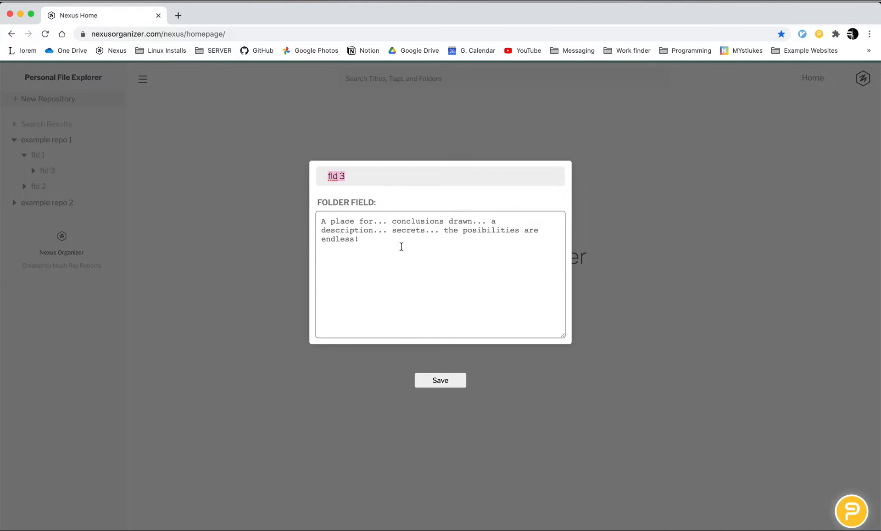
left_click(277, 212)
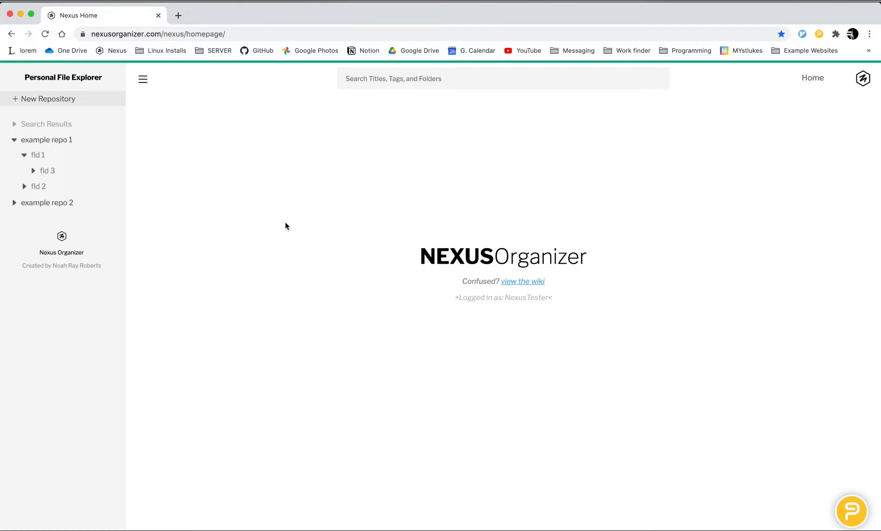
Step: Start a new file in folder fld 3 and look through its fields
right_click(70, 173)
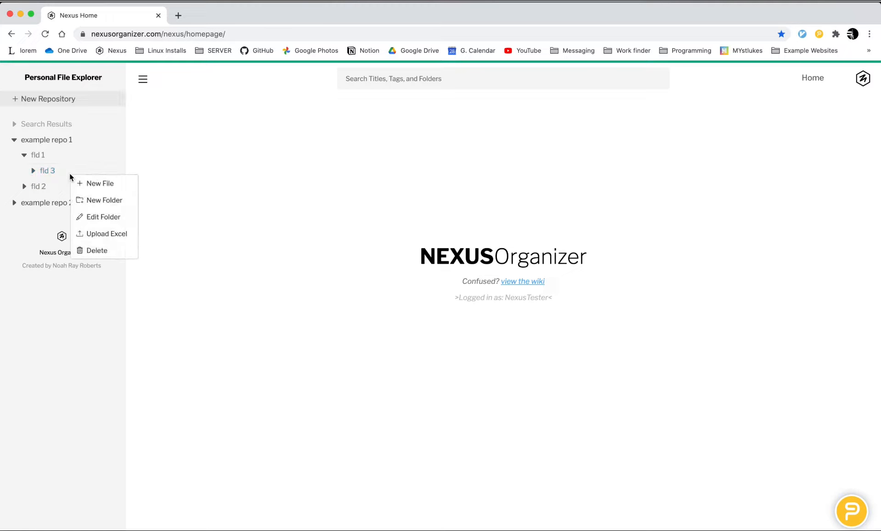
left_click(99, 184)
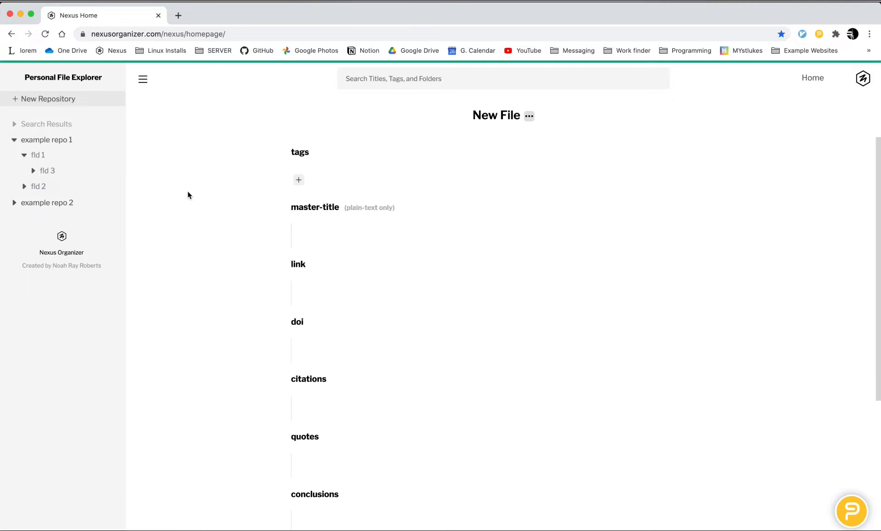
scroll(188, 191, "down", 5)
scroll(187, 191, "up", 5)
scroll(187, 191, "down", 1)
scroll(172, 390, "up", 1)
Step: Add the tags "tag 1" and "tag 2" to the new file
left_click(297, 180)
type("tag 1")
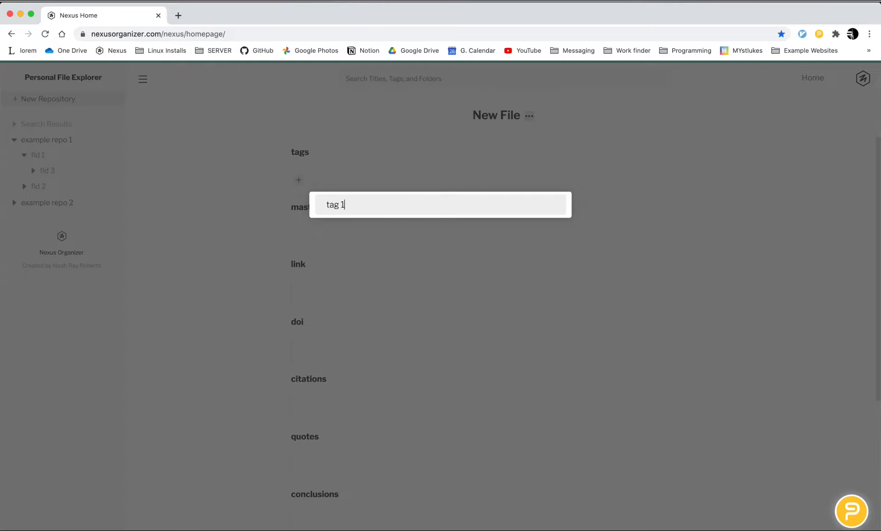
key("Return")
left_click(339, 179)
type("ta")
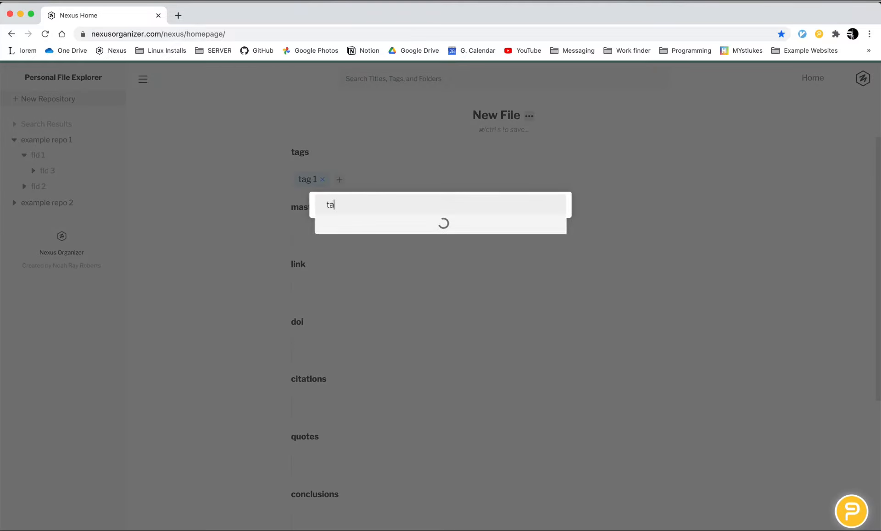
type("g 2")
key("Return")
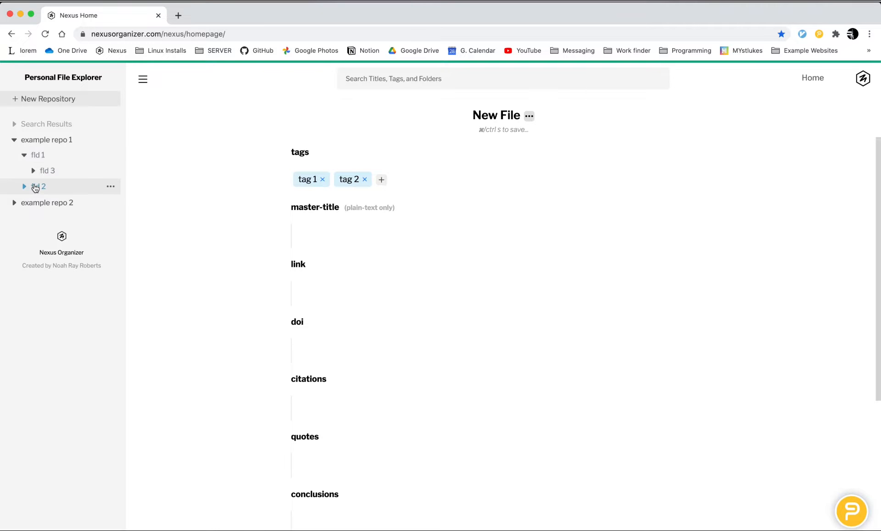
Step: Set the new file's master-title to "example title for file" and save the file
left_click(329, 223)
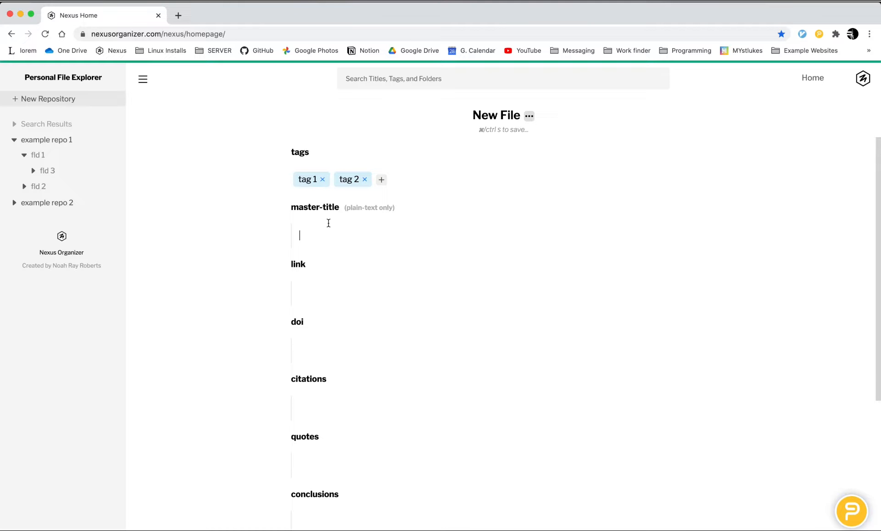
type("example title for file")
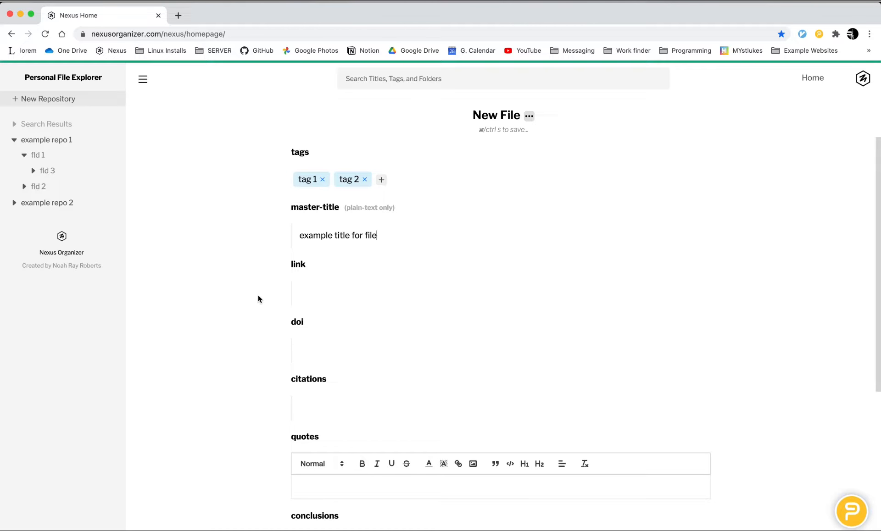
key("super+s")
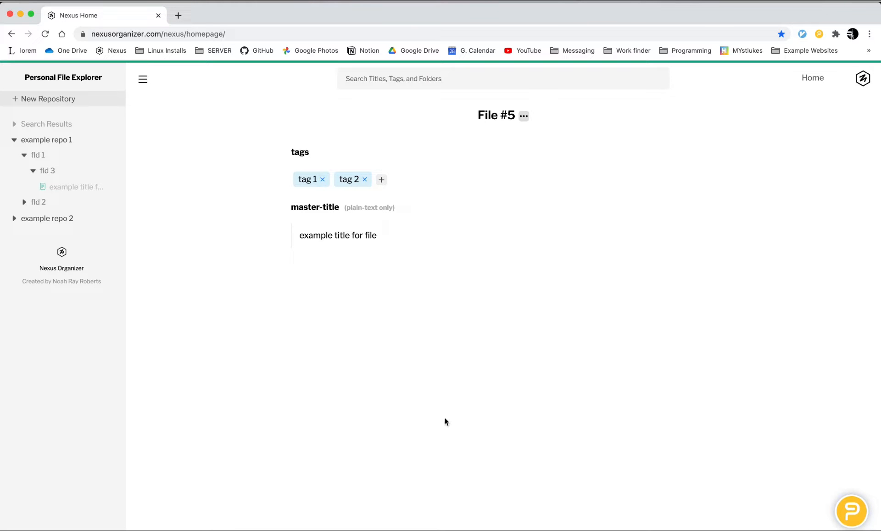
Step: Review the list of all file fields in the account settings, then close the settings
left_click(863, 79)
left_click(780, 107)
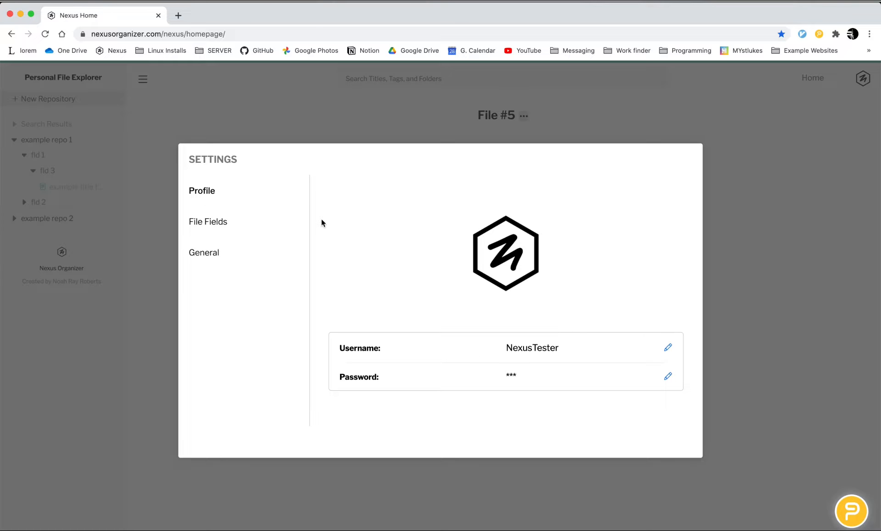
left_click(261, 230)
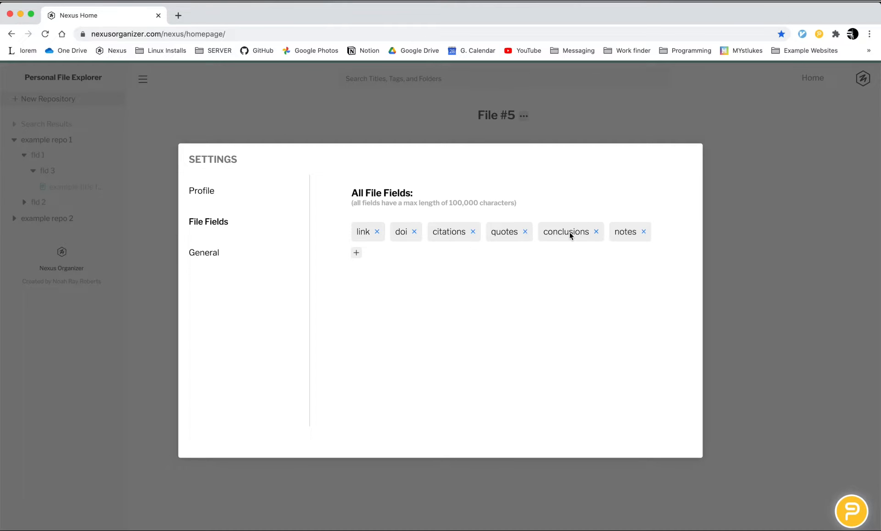
left_click(122, 228)
Step: Start another new file in folder fld 3 and examine which default fields it offers
right_click(62, 180)
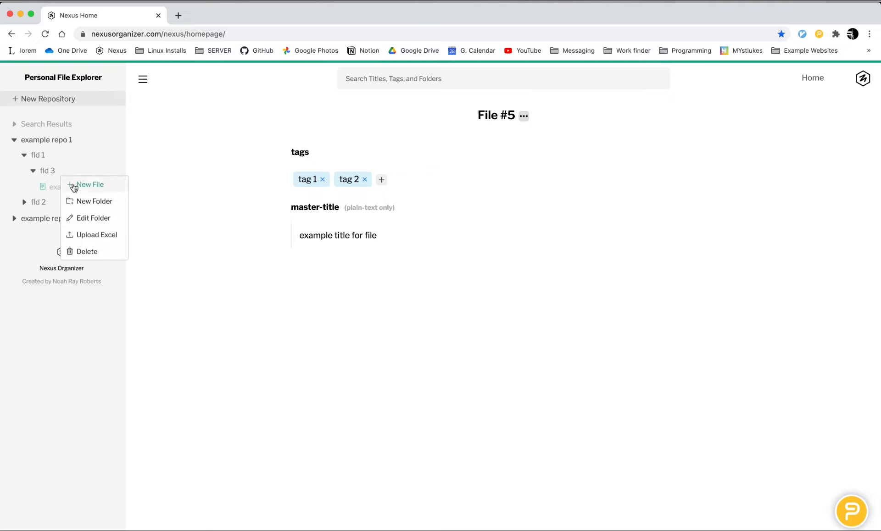
left_click(75, 185)
scroll(242, 296, "down", 5)
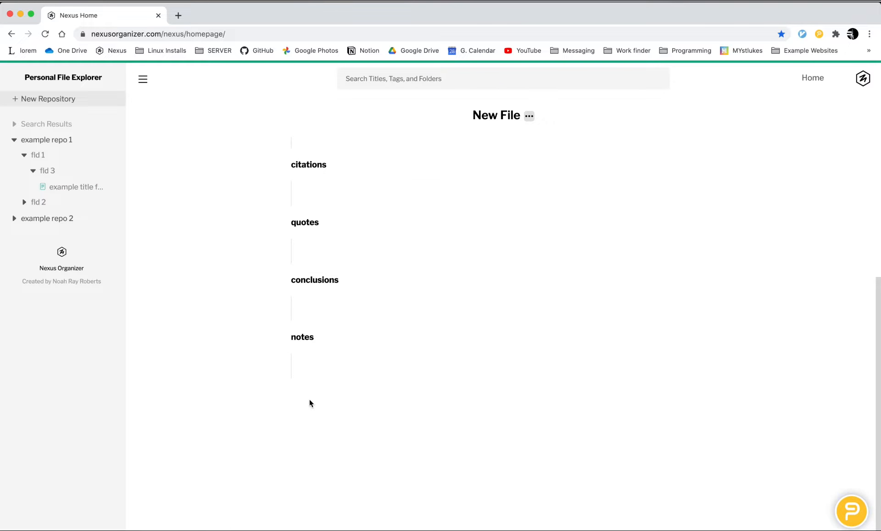
scroll(235, 335, "up", 5)
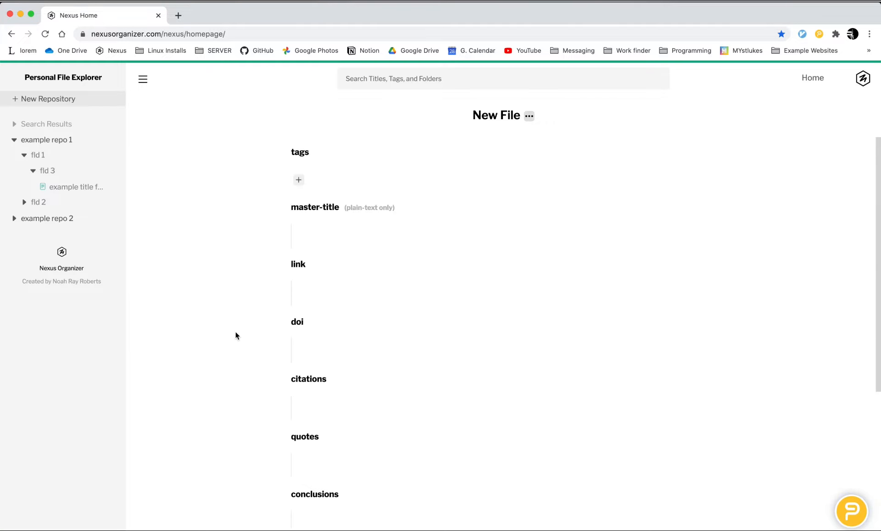
scroll(248, 468, "down", 5)
scroll(268, 303, "up", 5)
left_click(856, 82)
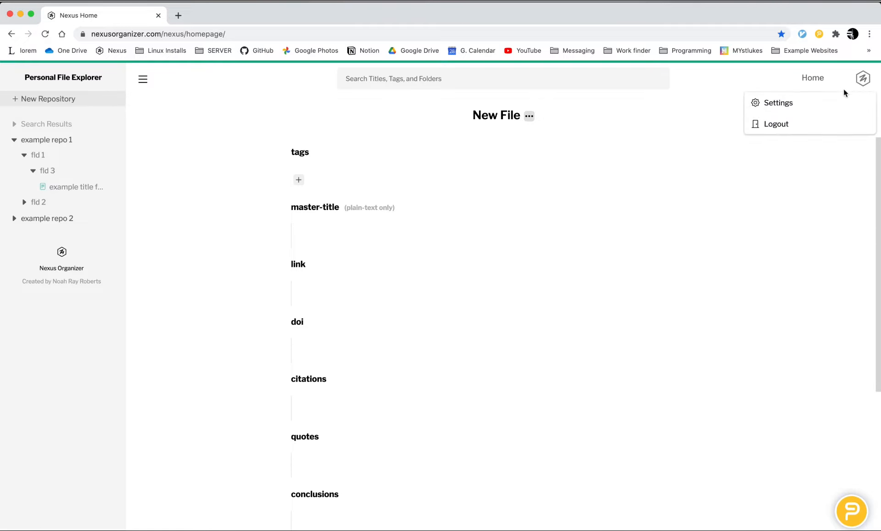
left_click(778, 103)
left_click(142, 230)
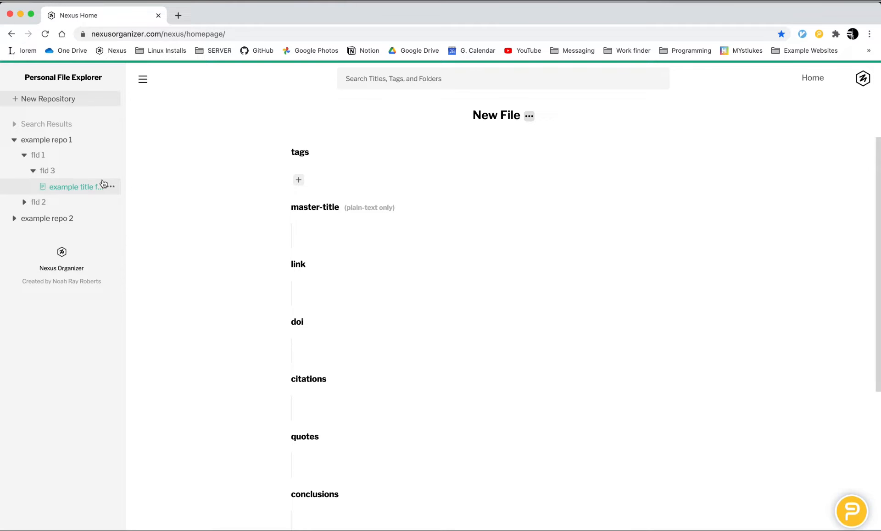
right_click(72, 145)
left_click(185, 125)
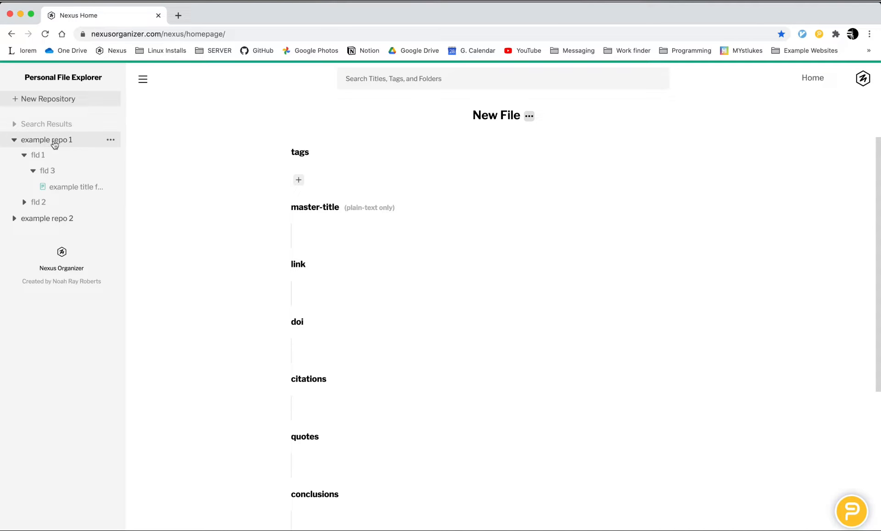
left_click(55, 145)
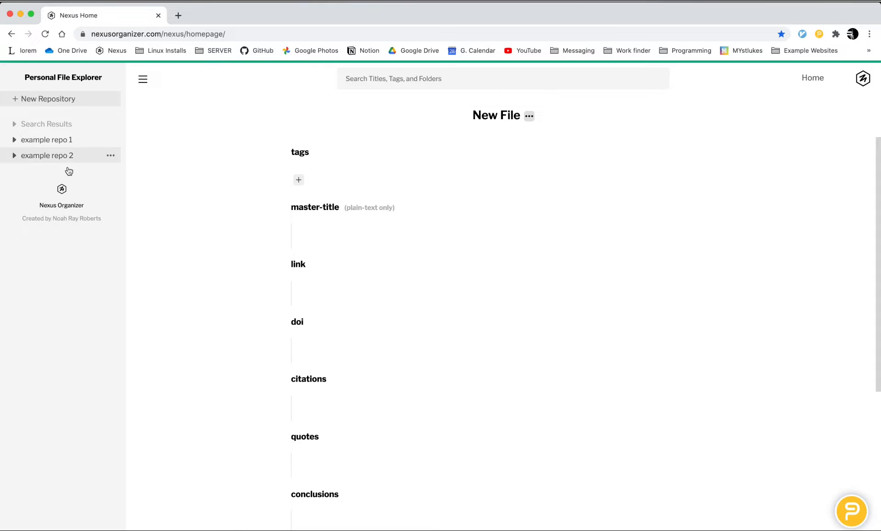
left_click(69, 141)
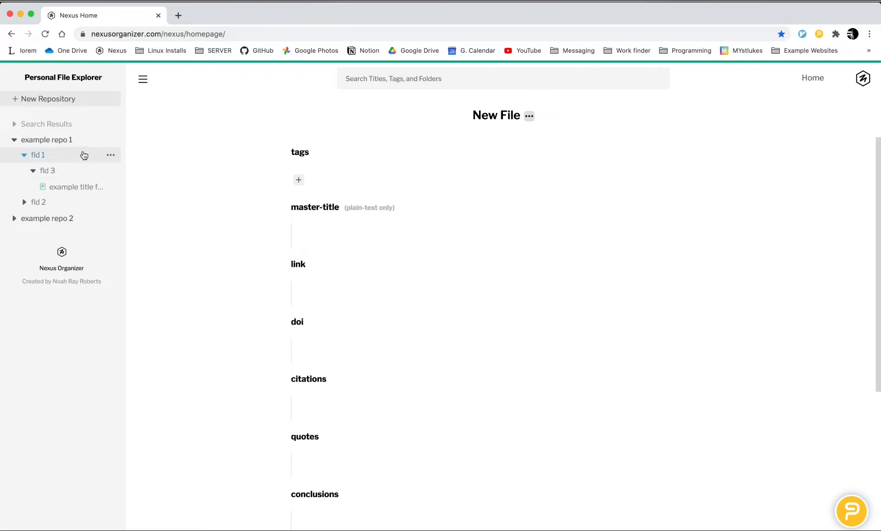
Step: Edit example repo 1 to turn off the default file fields notes, link and doi, and save the repository
right_click(82, 140)
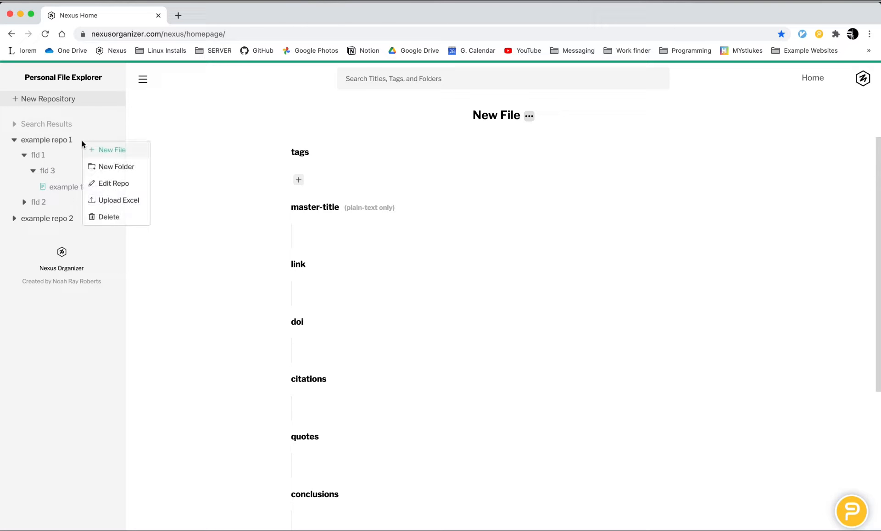
left_click(131, 185)
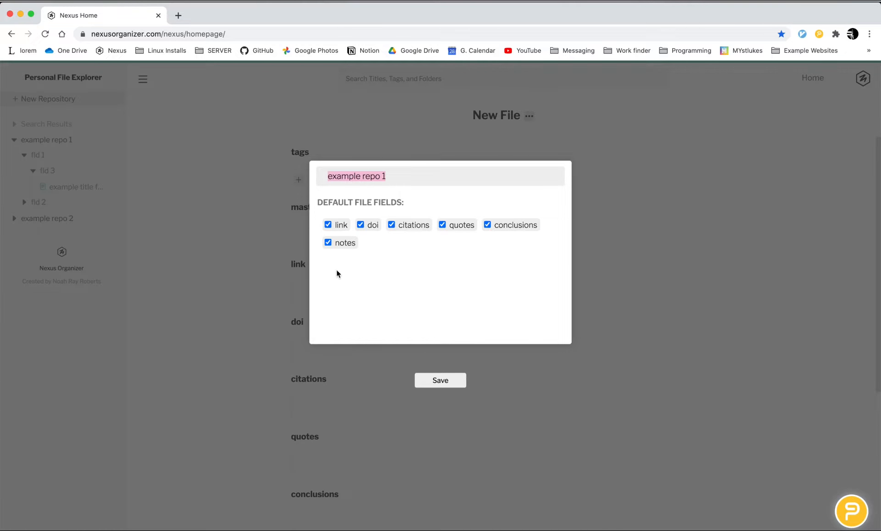
left_click(346, 245)
left_click(338, 224)
left_click(369, 225)
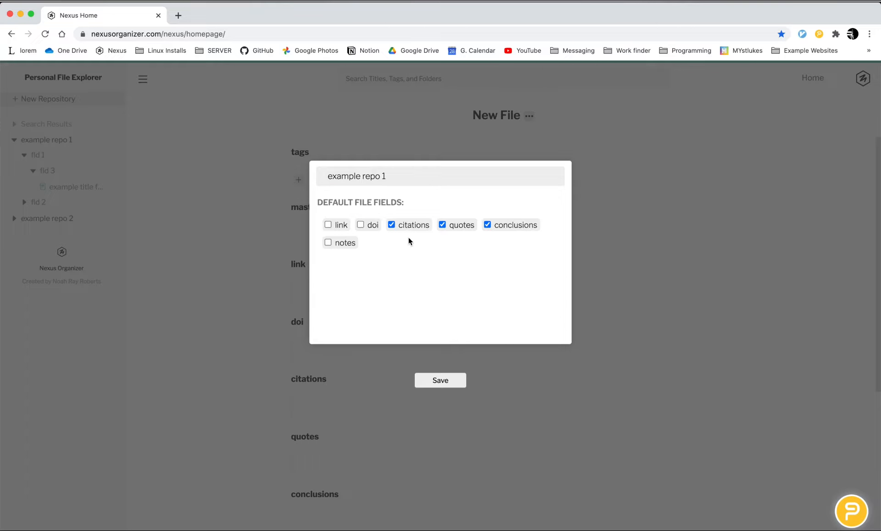
left_click(441, 383)
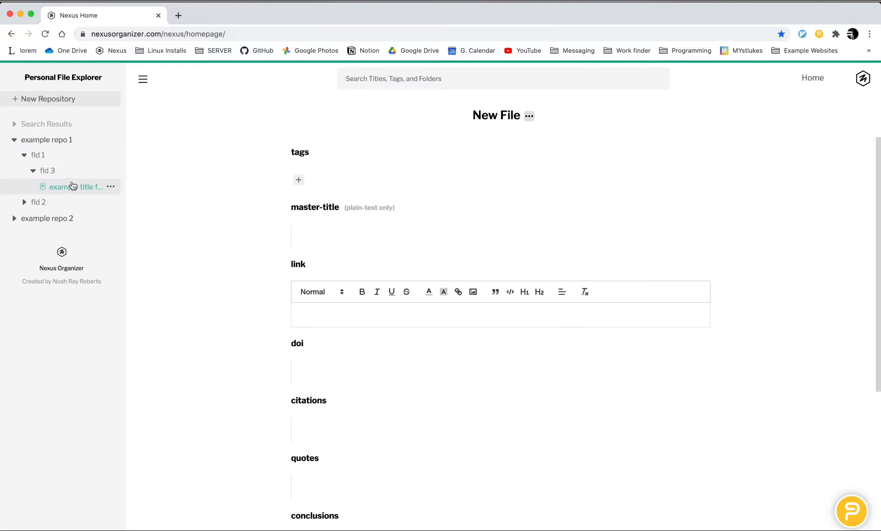
Step: Start a new file in folder fld 3 and examine its default fields, including the citations and quotes editors
right_click(74, 173)
left_click(85, 182)
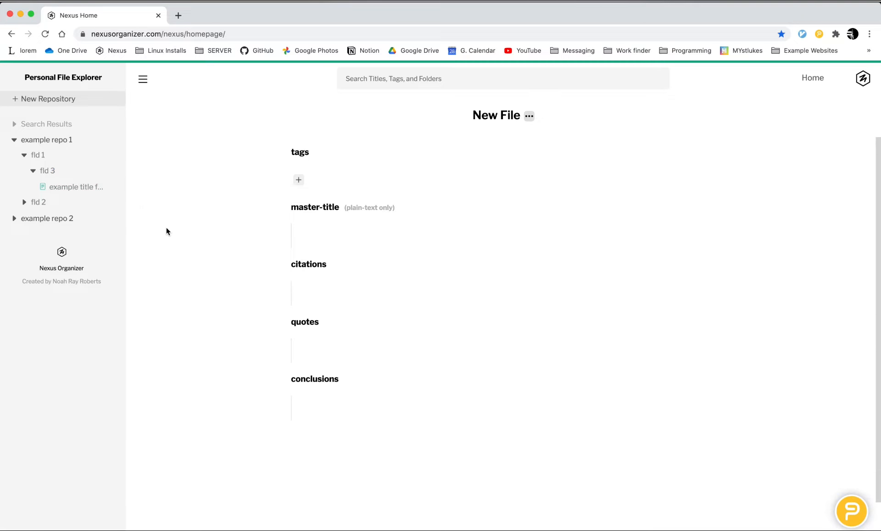
left_click(296, 281)
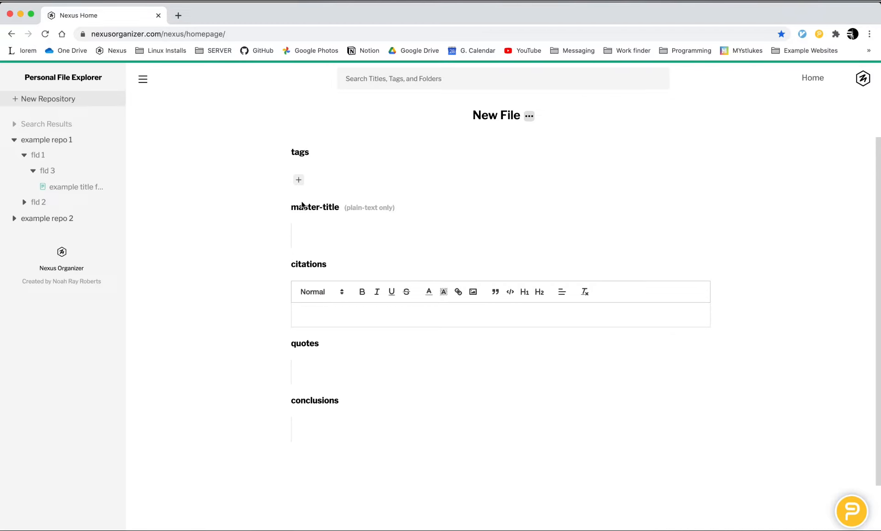
left_click(328, 371)
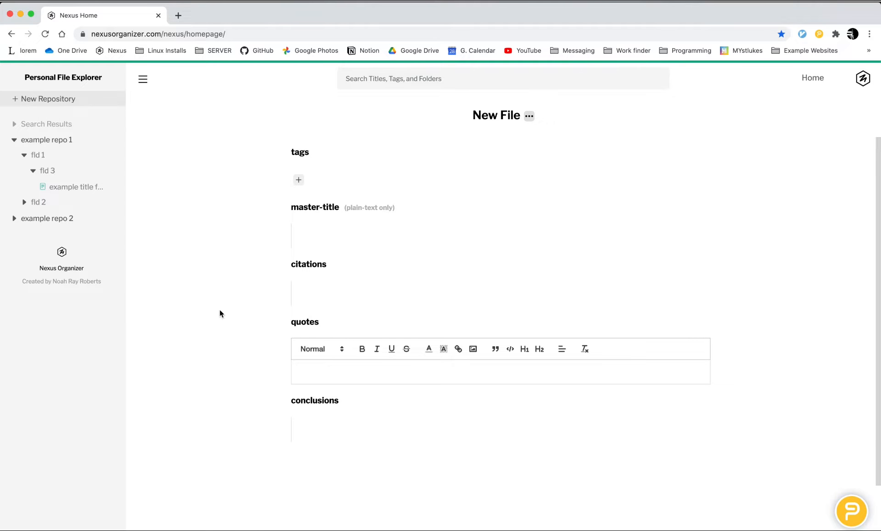
Step: Review the default file fields enabled for example repo 1, then leave its edit dialog without changes
right_click(72, 140)
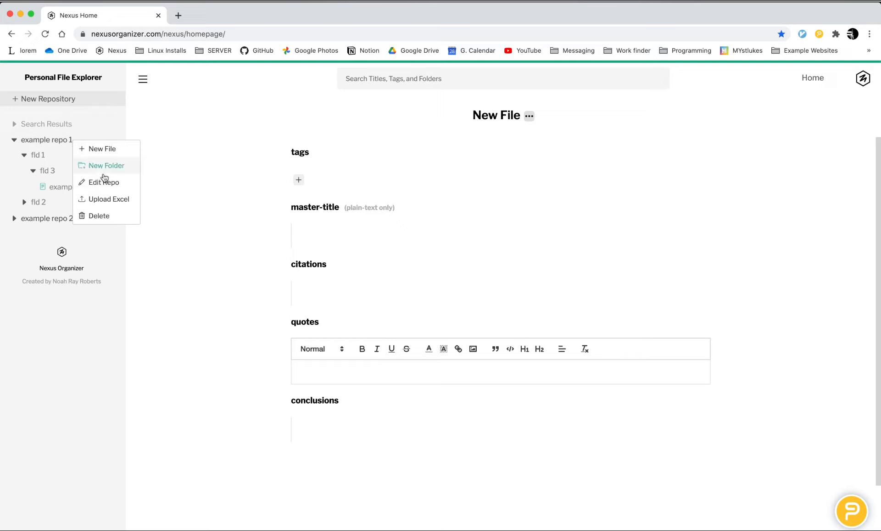
left_click(106, 184)
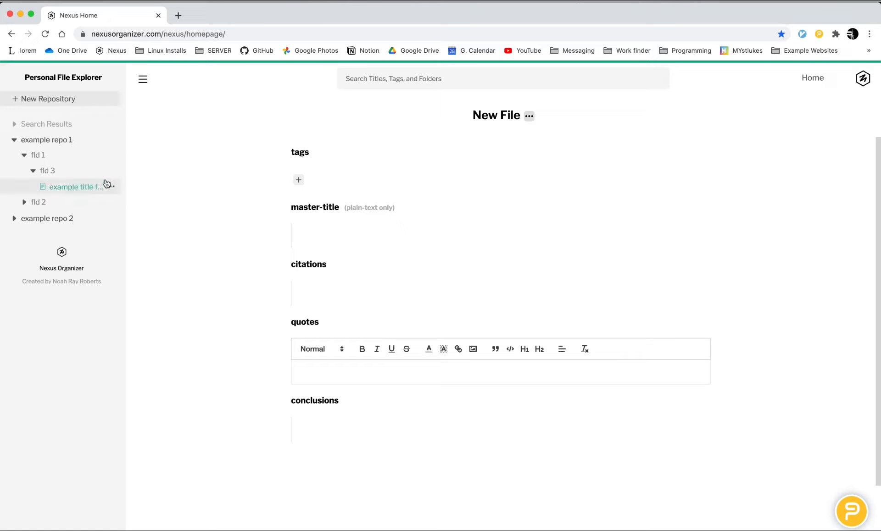
right_click(88, 138)
left_click(109, 182)
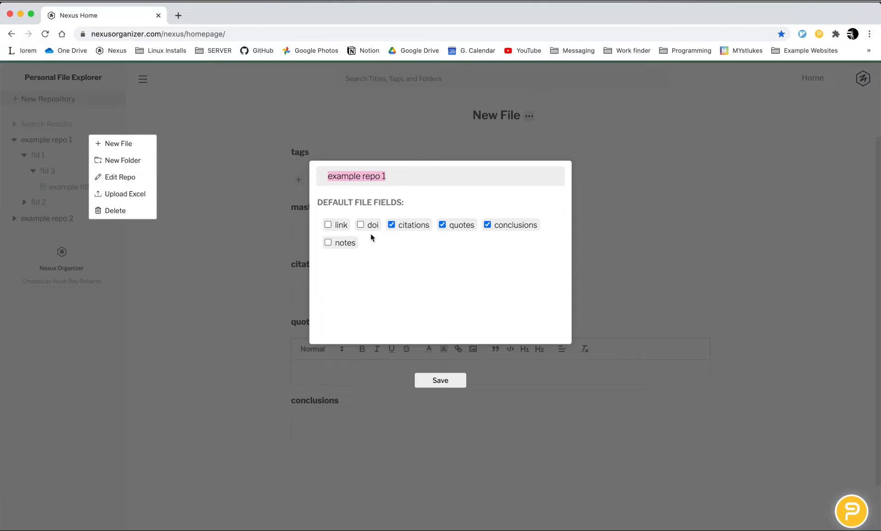
left_click(244, 323)
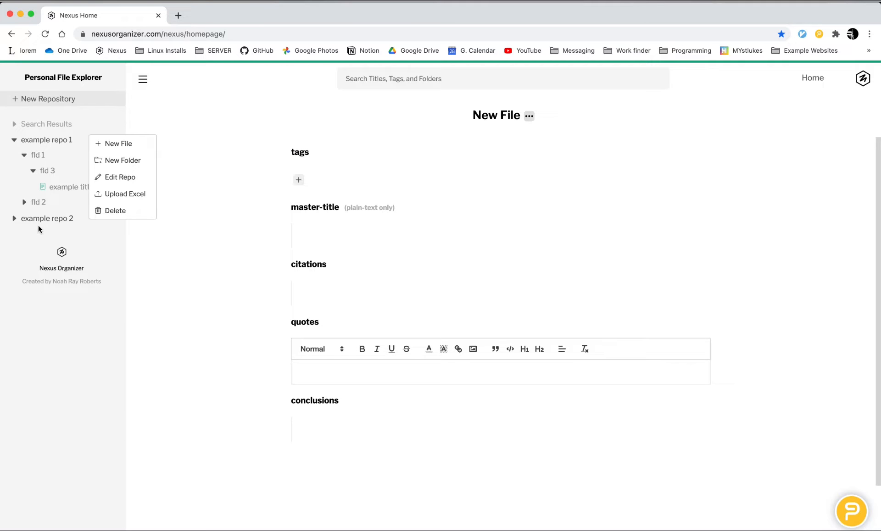
left_click(152, 268)
Step: Edit example repo 2 to turn off the default file fields notes, doi, citations, quotes and conclusions, and save the repository
right_click(62, 220)
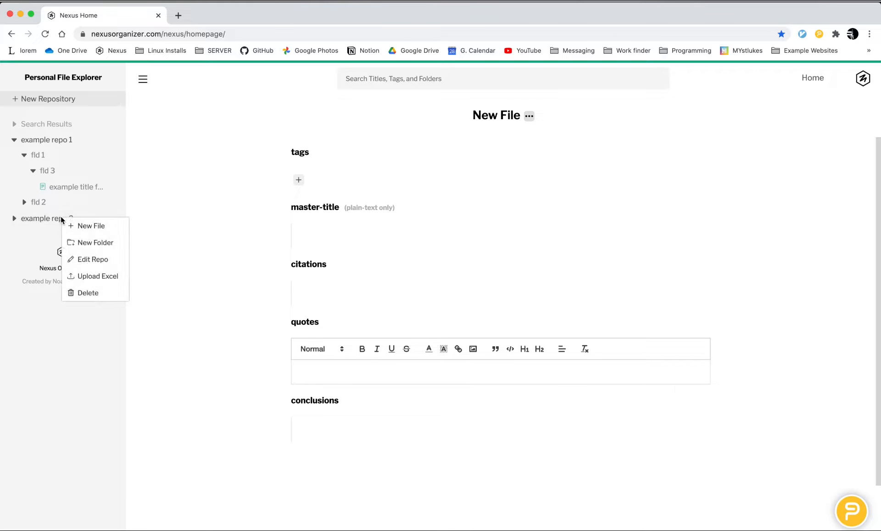
left_click(98, 257)
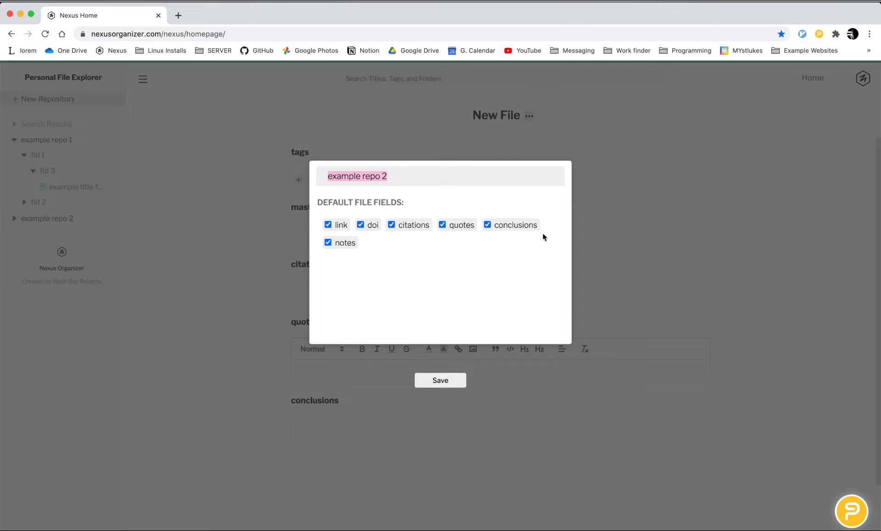
left_click(337, 245)
left_click(368, 225)
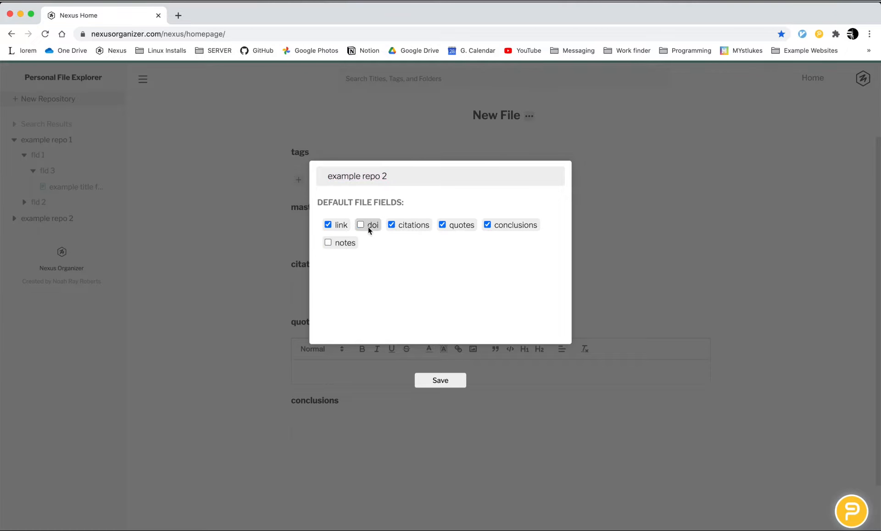
left_click(411, 225)
left_click(459, 224)
left_click(512, 224)
right_click(446, 378)
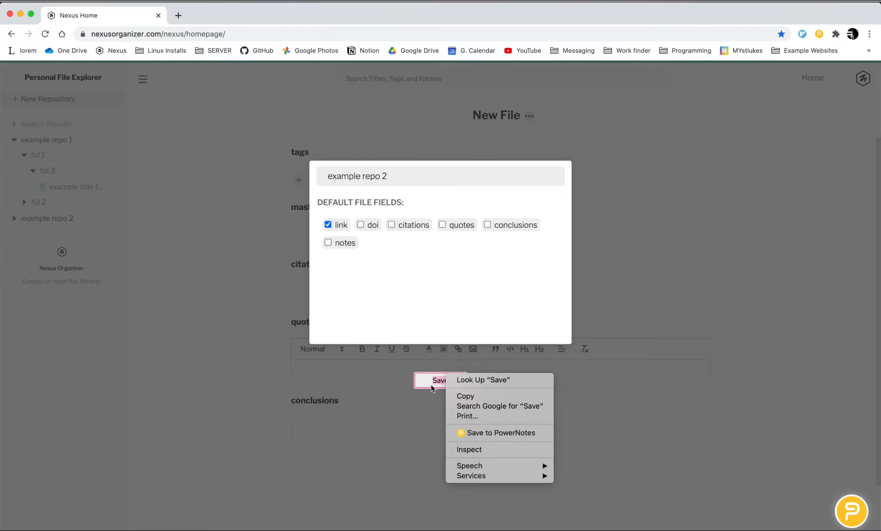
left_click(431, 386)
left_click(439, 383)
Step: Start a new file directly in example repo 2 and examine which default fields it offers
right_click(93, 224)
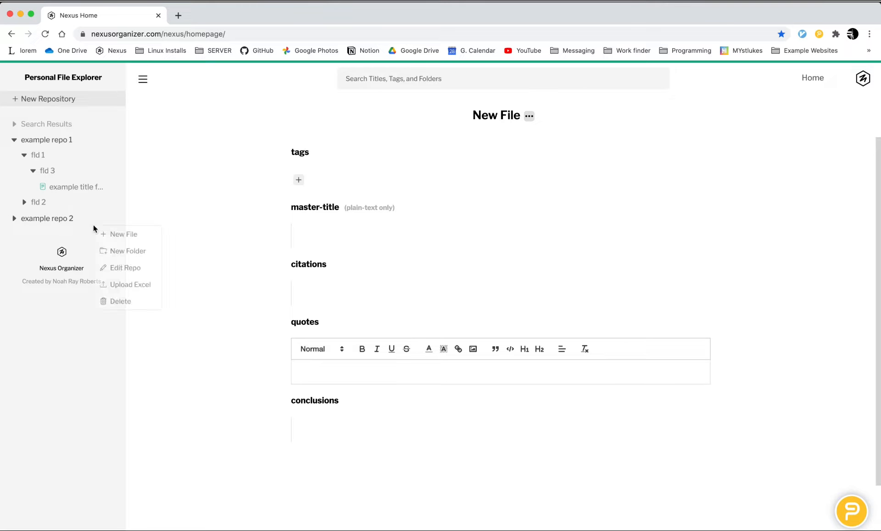
left_click(110, 236)
mouse_move(315, 277)
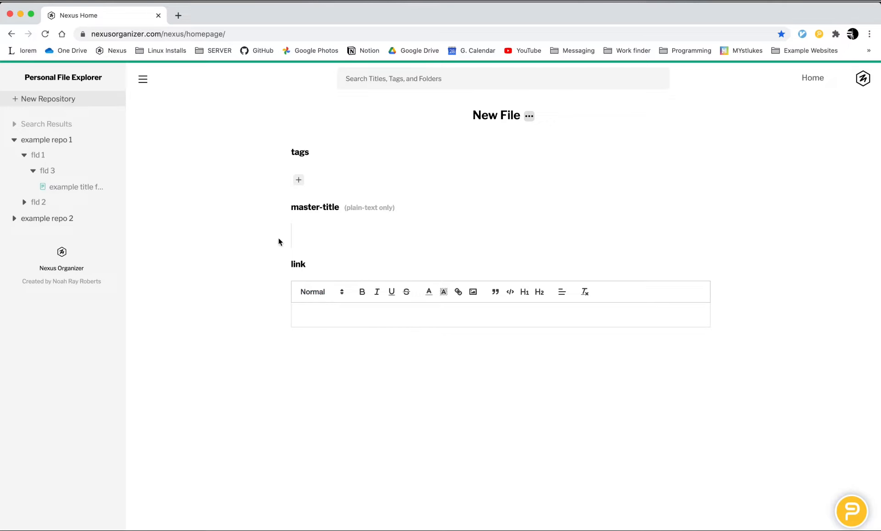
Step: Check example repo 1's default file field selection again and close the dialog without saving
right_click(76, 142)
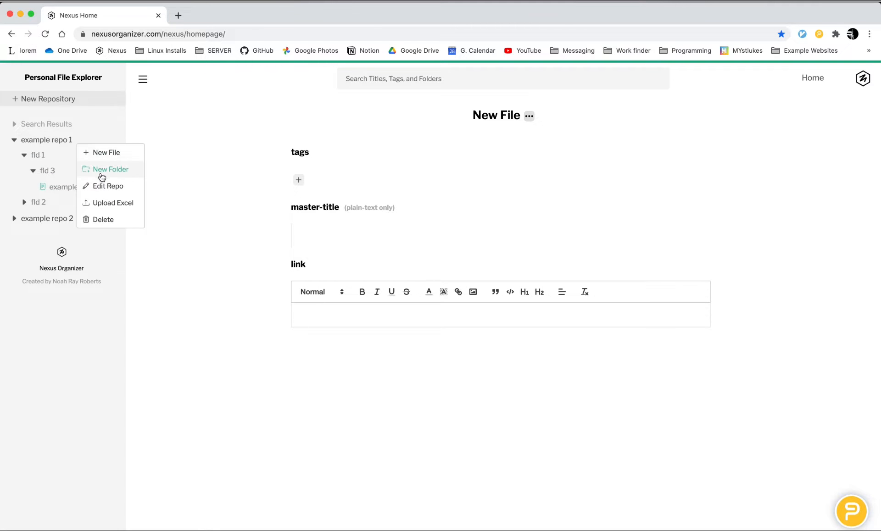
left_click(109, 187)
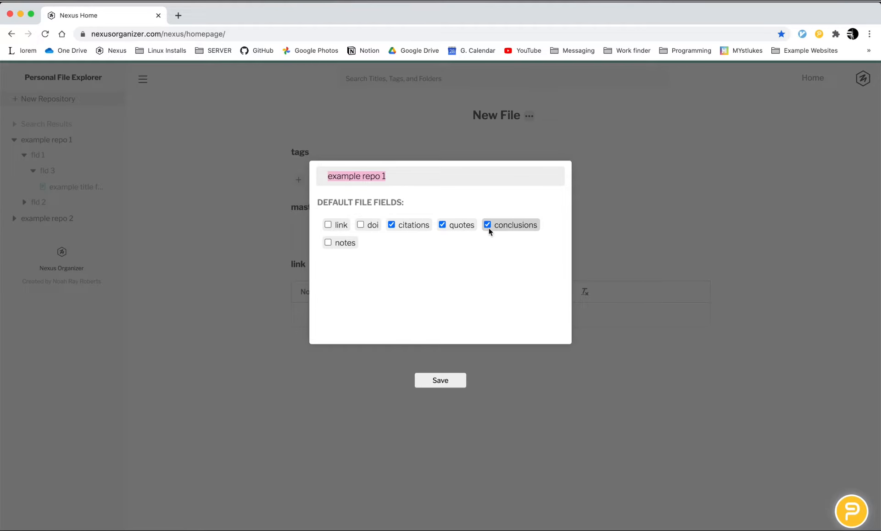
left_click(660, 137)
Step: Delete the link, doi and conclusions fields from the list of all file fields in the account settings
left_click(862, 80)
left_click(831, 100)
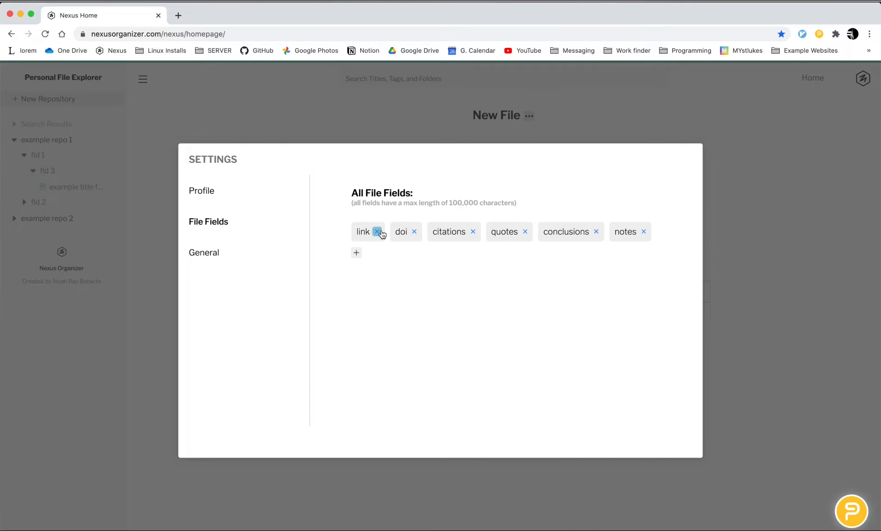
left_click(377, 232)
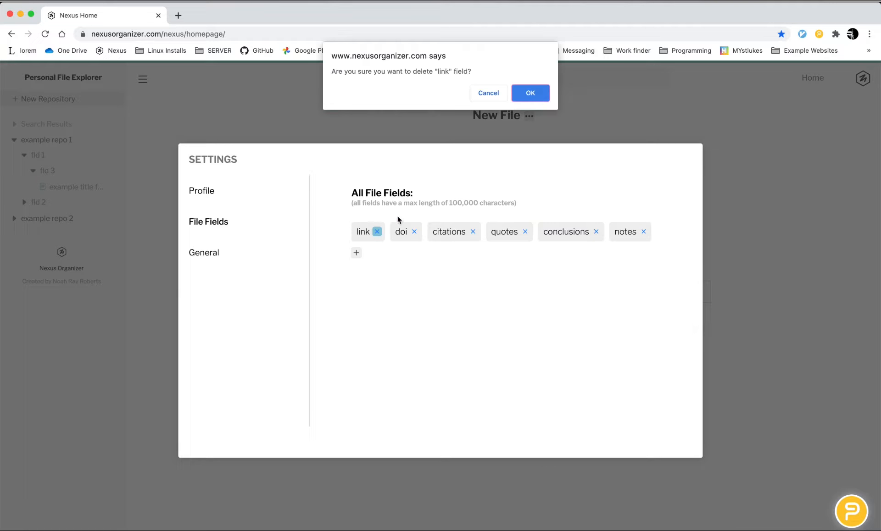
left_click(524, 87)
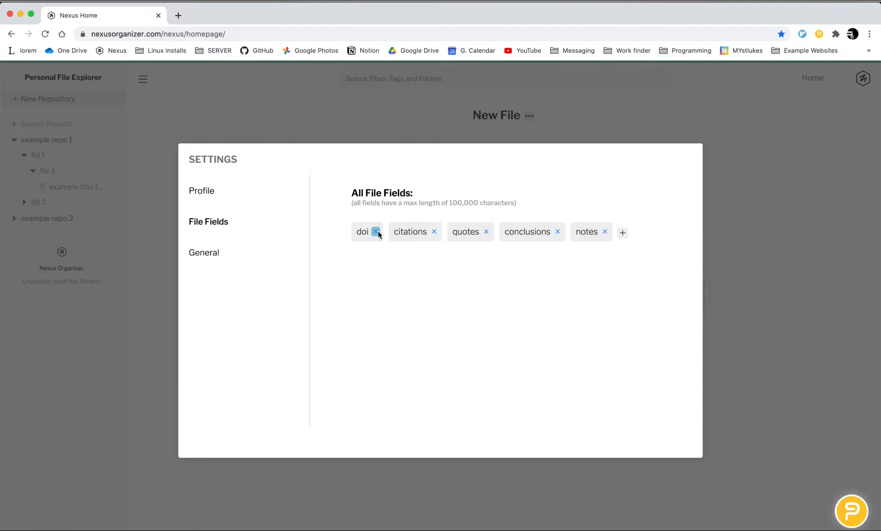
left_click(376, 231)
left_click(527, 92)
left_click(525, 232)
left_click(527, 92)
Step: Add a custom file field named "legos" and close the settings
left_click(513, 232)
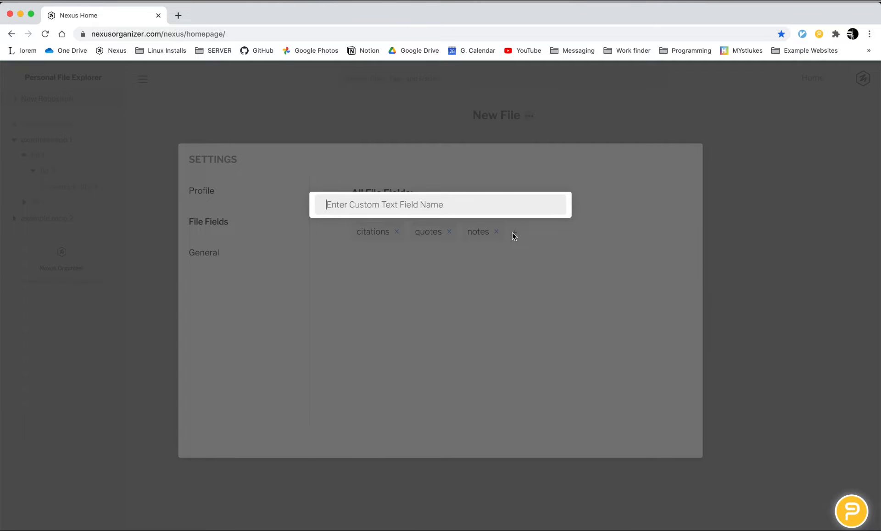
type("legos")
key("Return")
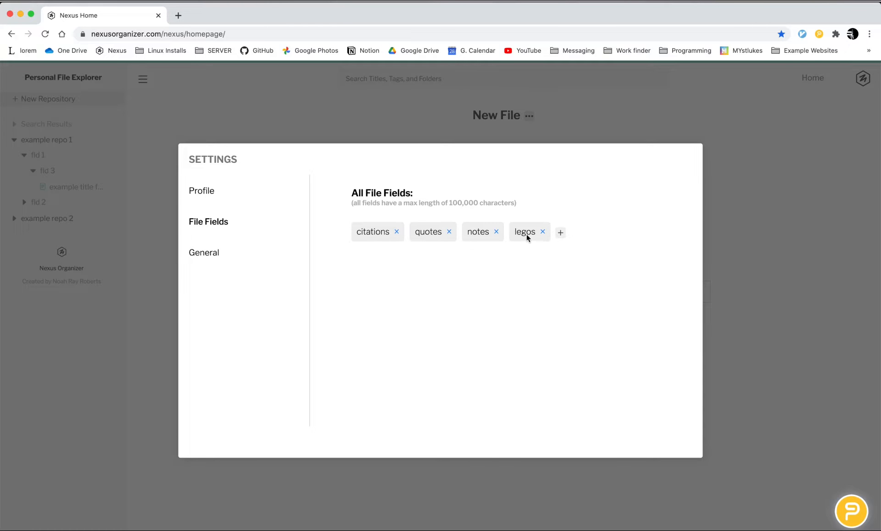
left_click(790, 226)
Step: Edit example repo 2 to turn on the default file fields notes and legos, and save the repository
right_click(74, 219)
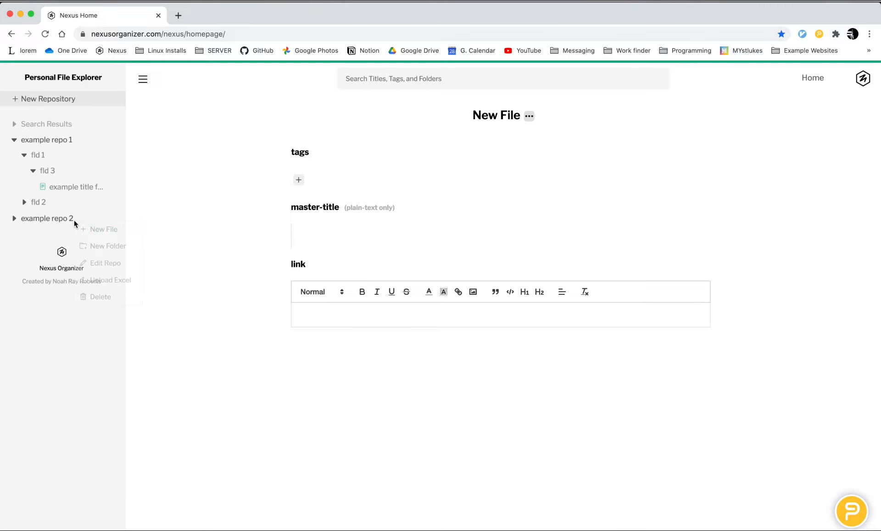
left_click(105, 263)
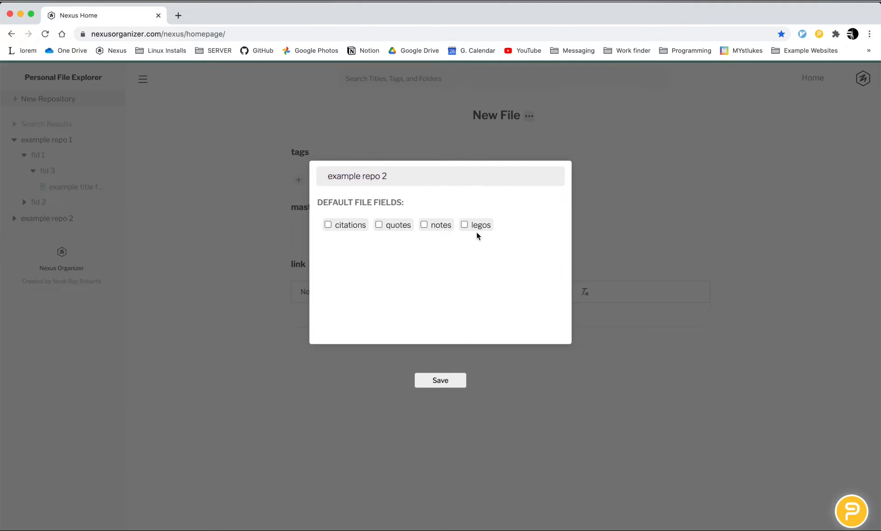
left_click(436, 380)
Step: Start a new file in example repo 2 and add an extra notes field and a citations field to it
right_click(84, 223)
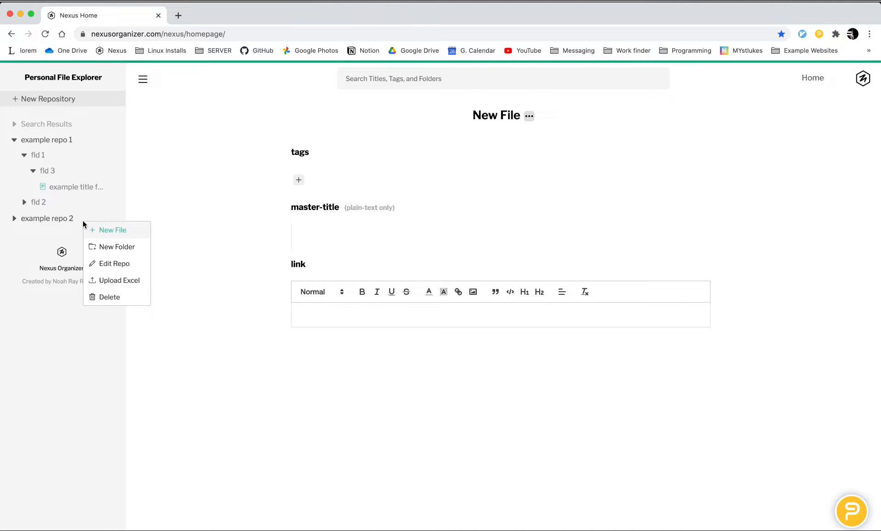
left_click(108, 230)
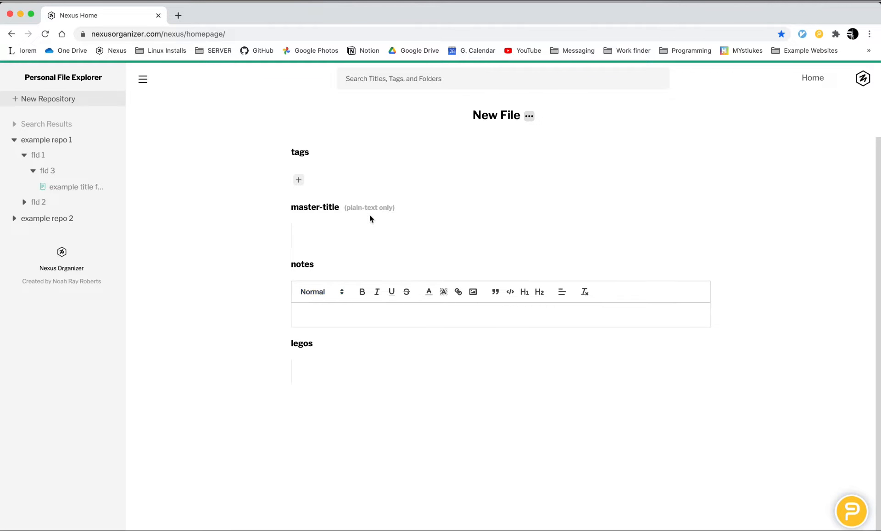
left_click(528, 115)
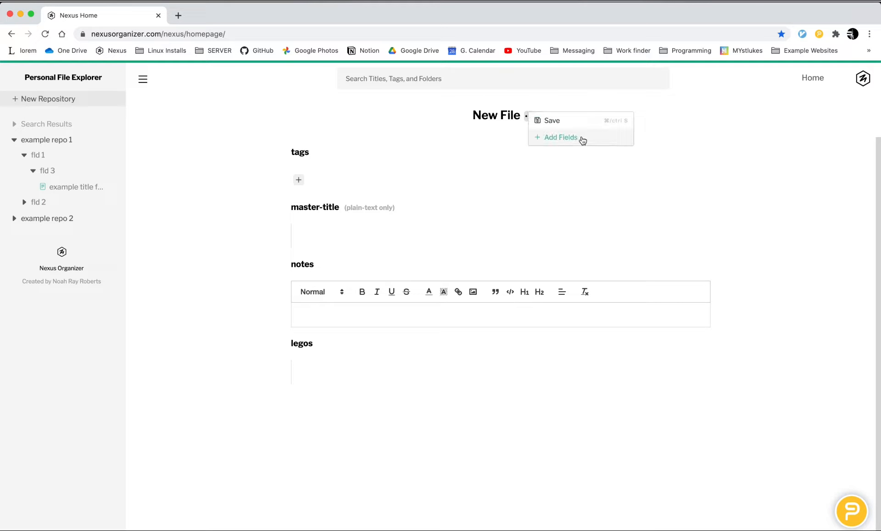
left_click(529, 115)
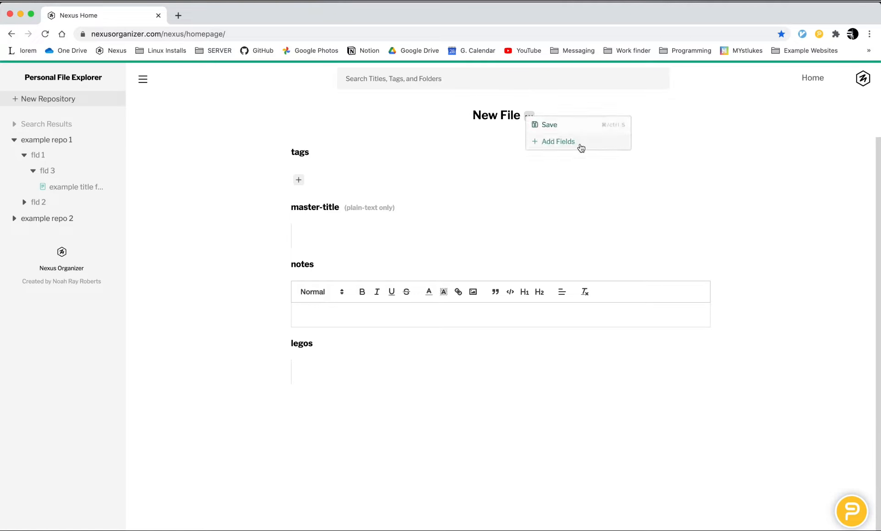
mouse_move(580, 142)
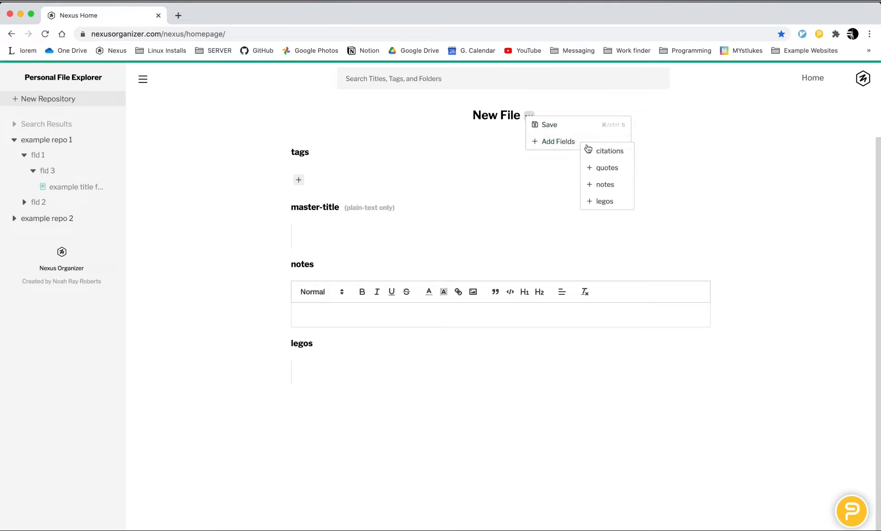
left_click(614, 186)
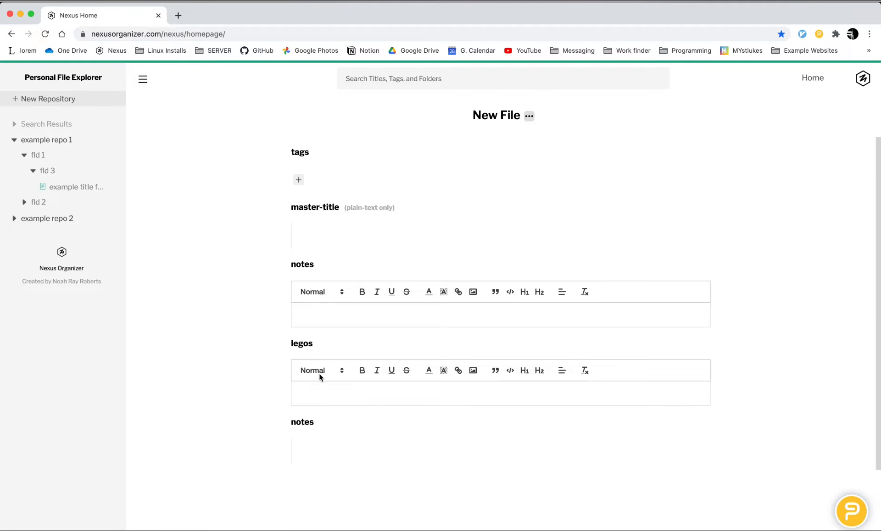
left_click(529, 115)
mouse_move(572, 145)
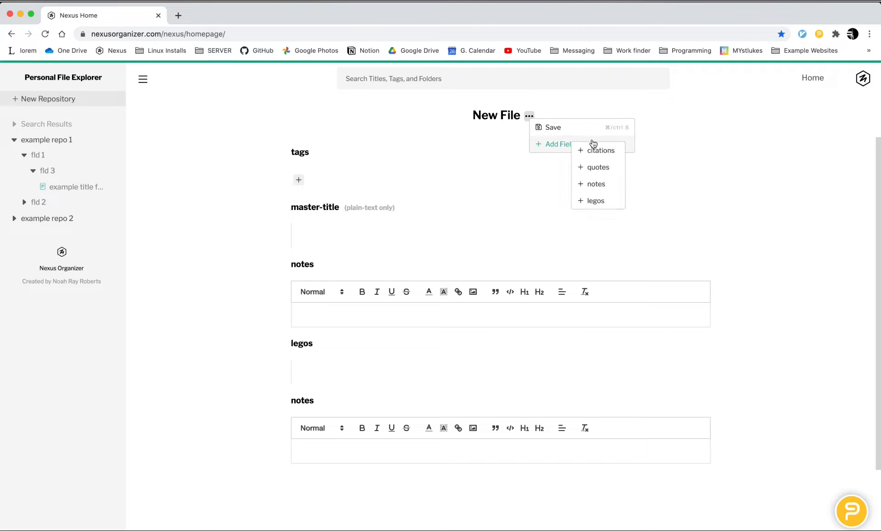
left_click(600, 150)
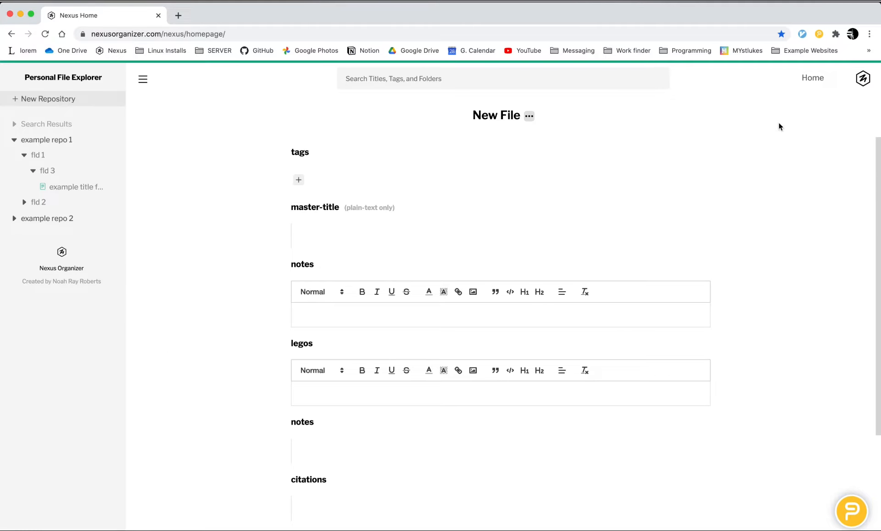
Step: Return to the home page, open the Nexus Organizer wiki on GitHub and skim its Home page, then switch back to Nexus Organizer
left_click(809, 80)
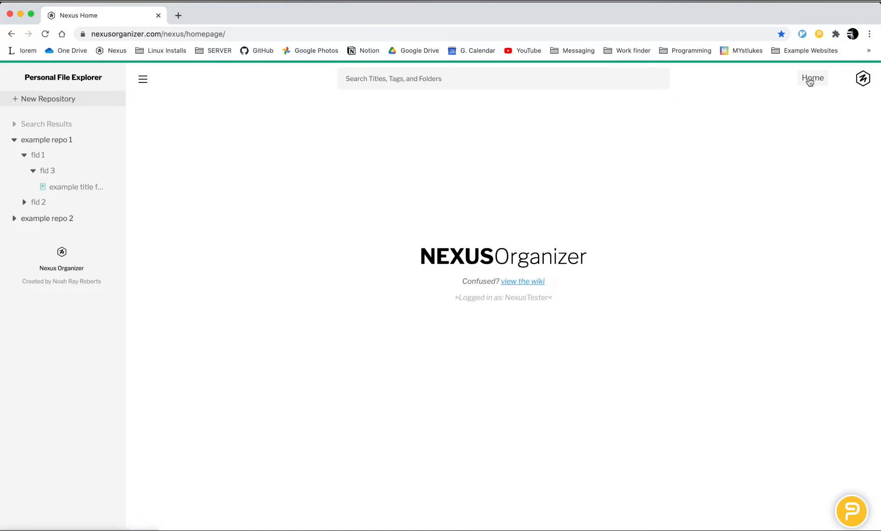
left_click(526, 285)
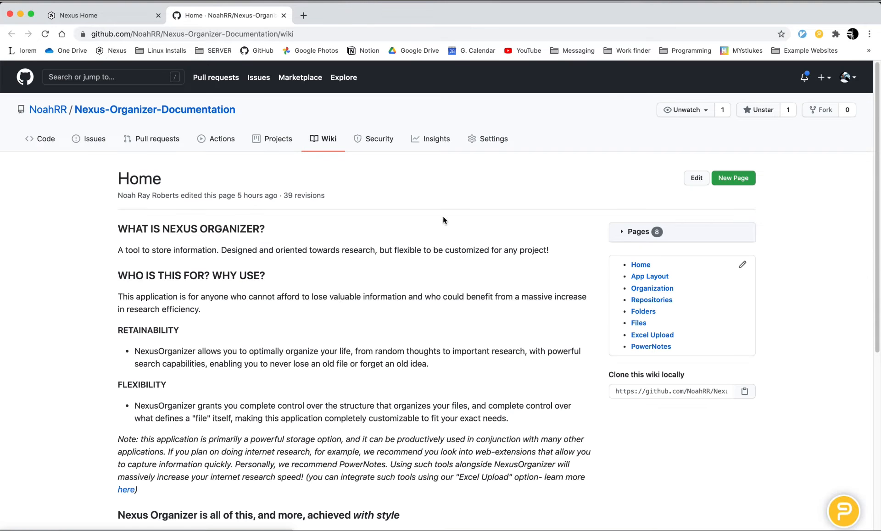
scroll(443, 216, "down", 10)
scroll(442, 216, "up", 10)
left_click(116, 18)
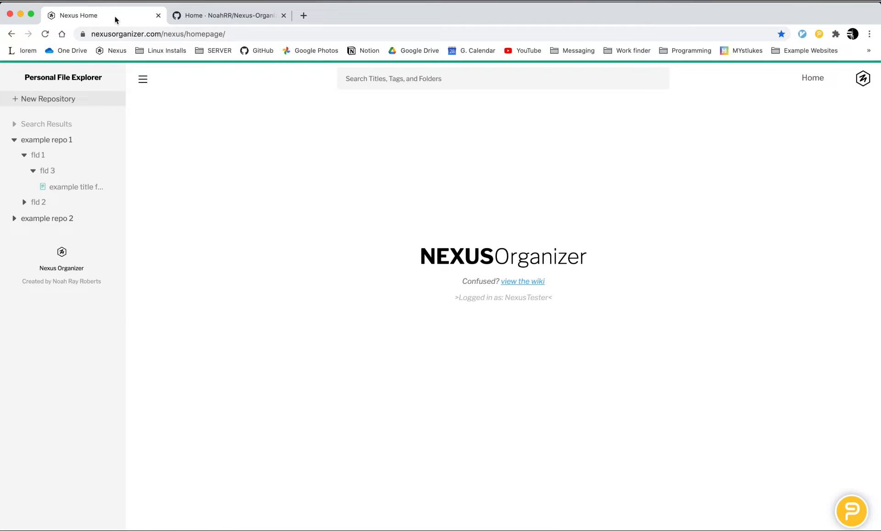
Step: Open the example title file in fld 3 of example repo 1 and add a notes field to it
left_click(84, 187)
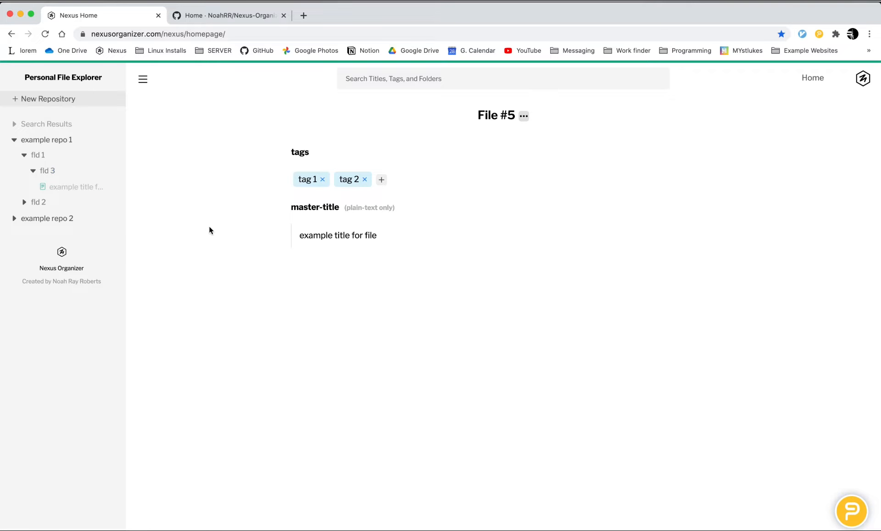
left_click(523, 116)
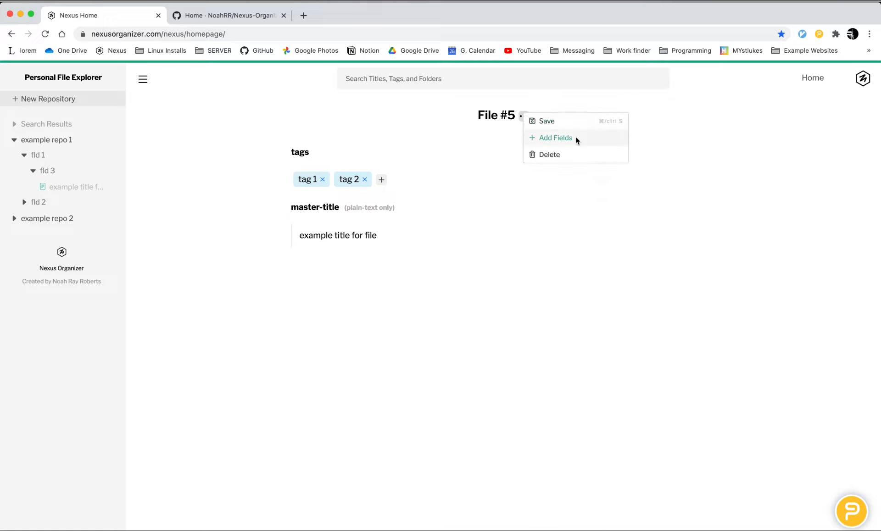
mouse_move(576, 137)
left_click(602, 179)
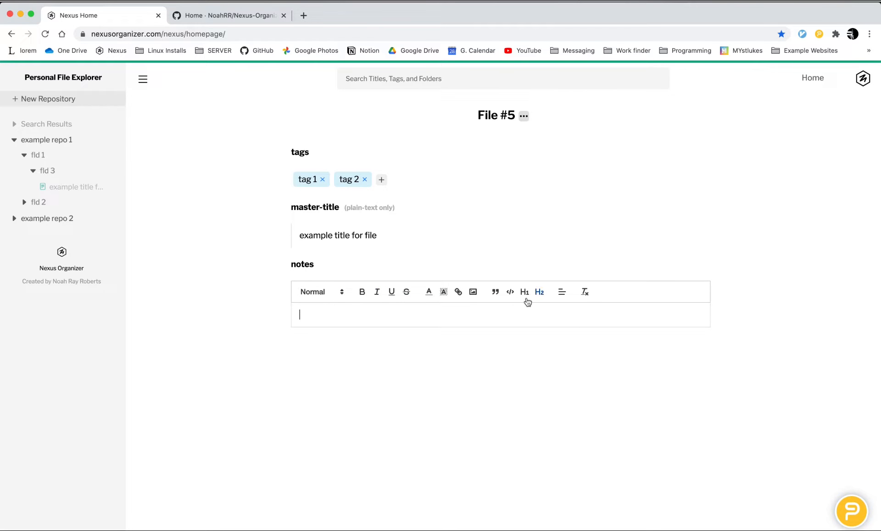
Step: Enter three lines of sample text in the notes field: "asdgasd", "gasdgasdg" and "adgasdg"
type("asdgasd")
key("Return")
type("gasdgasdg")
key("Return")
type("adgasdg")
Step: Bold the last letter of the first notes line with the first letter of the second, and underline the end of the second line
left_click_drag(304, 326, 328, 315)
left_click(362, 293)
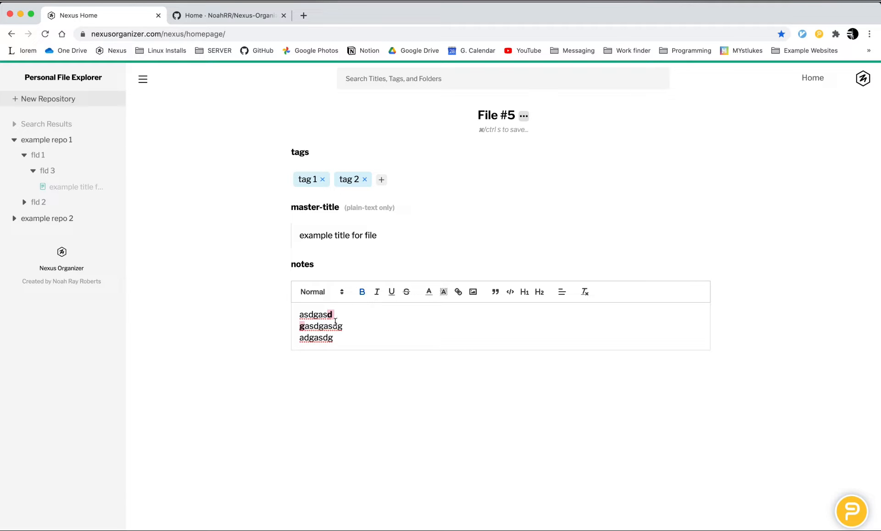
left_click_drag(324, 326, 299, 338)
left_click(392, 292)
Step: Set the letters "gasd" in the third notes line to the Huge text size
left_click(320, 292)
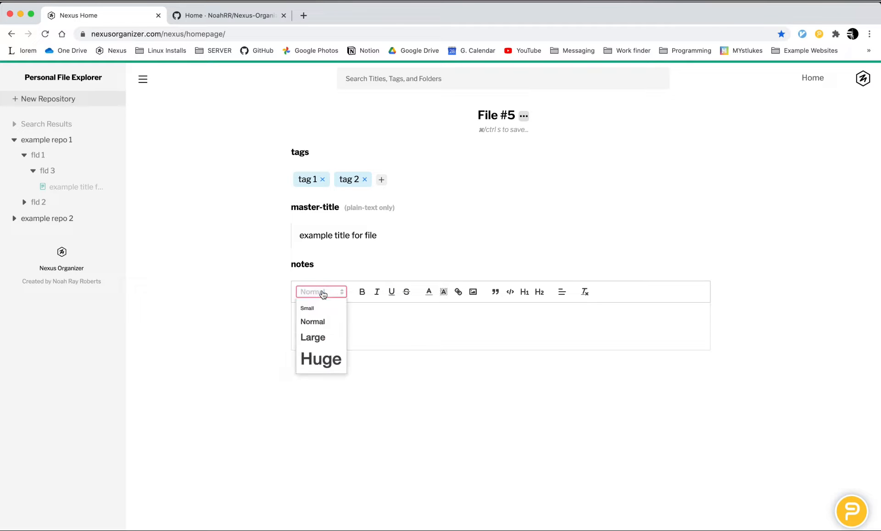
left_click(320, 359)
left_click(390, 350)
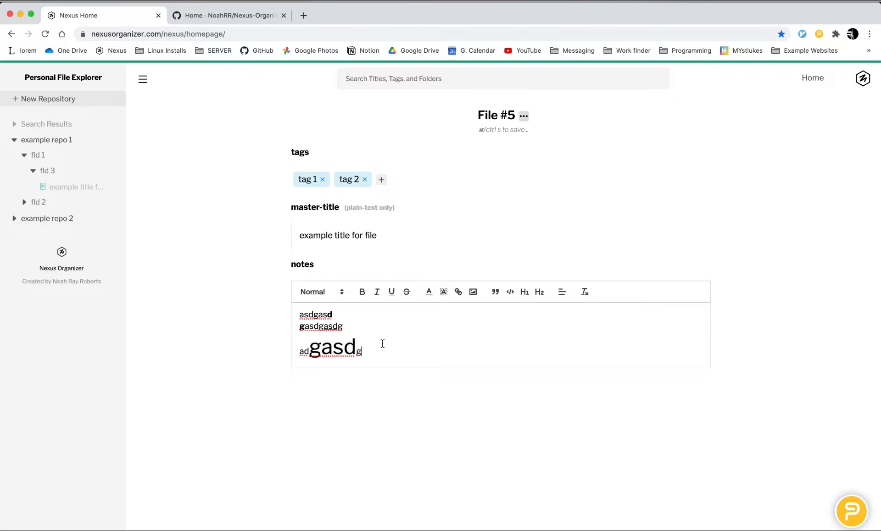
Step: Color the notes text orange from the end of the first line through the third line, and save the file
left_click_drag(382, 344, 330, 315)
left_click(429, 292)
left_click(447, 325)
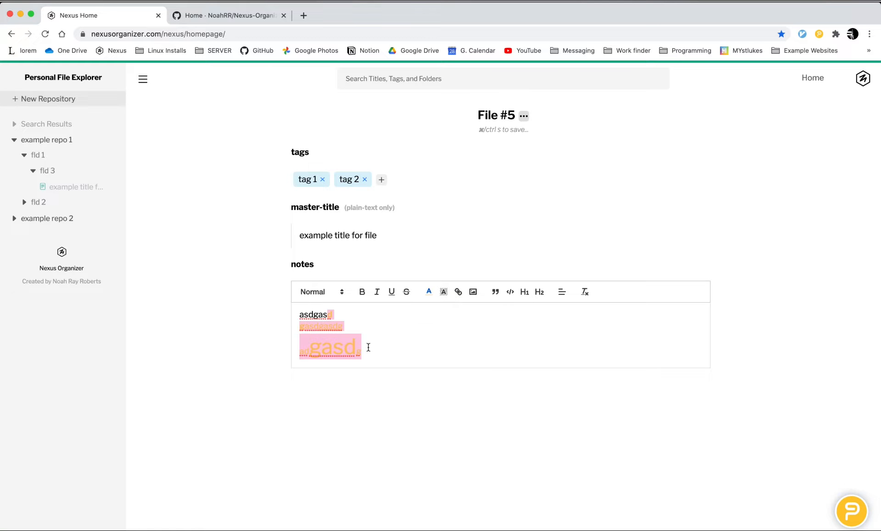
left_click(369, 348)
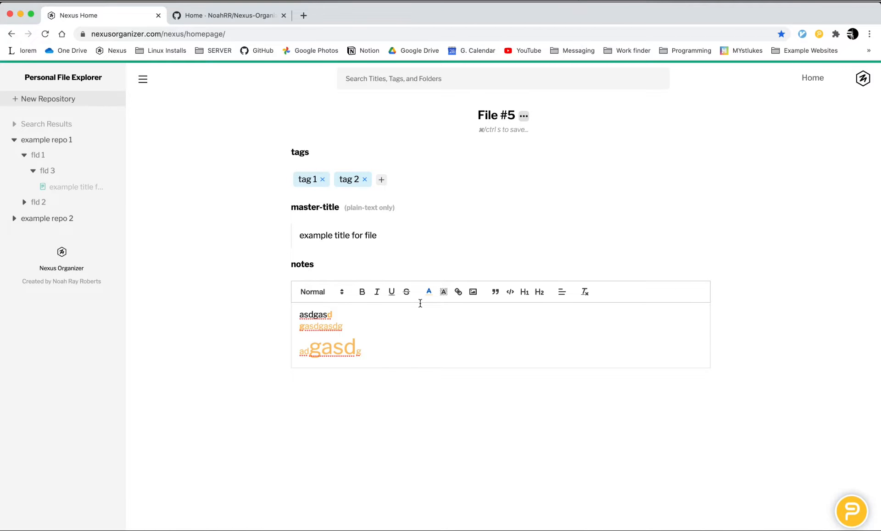
key("super+s")
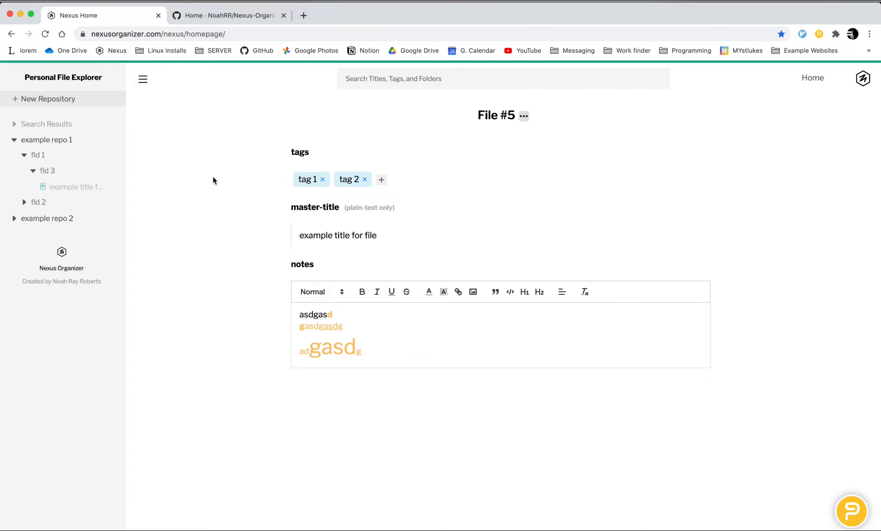
Step: Return to the home page and look through the titles, folders and tags suggested by the search bar
left_click(813, 78)
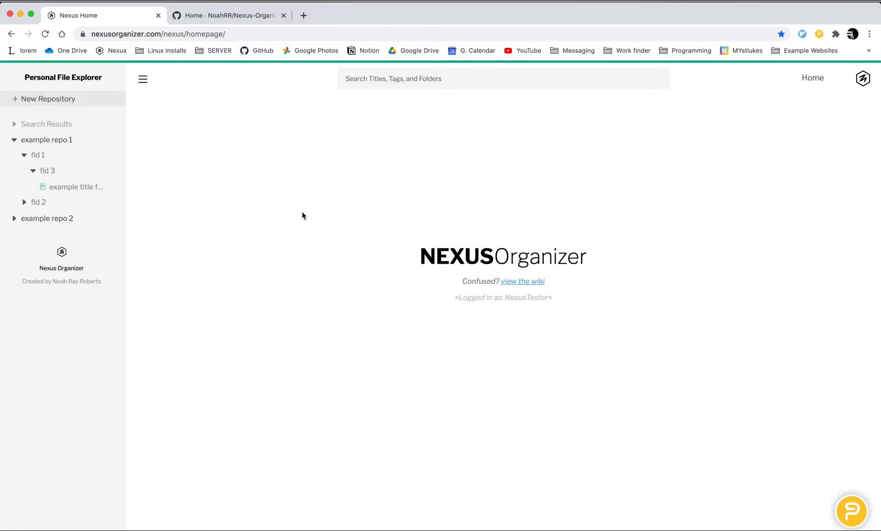
left_click(396, 79)
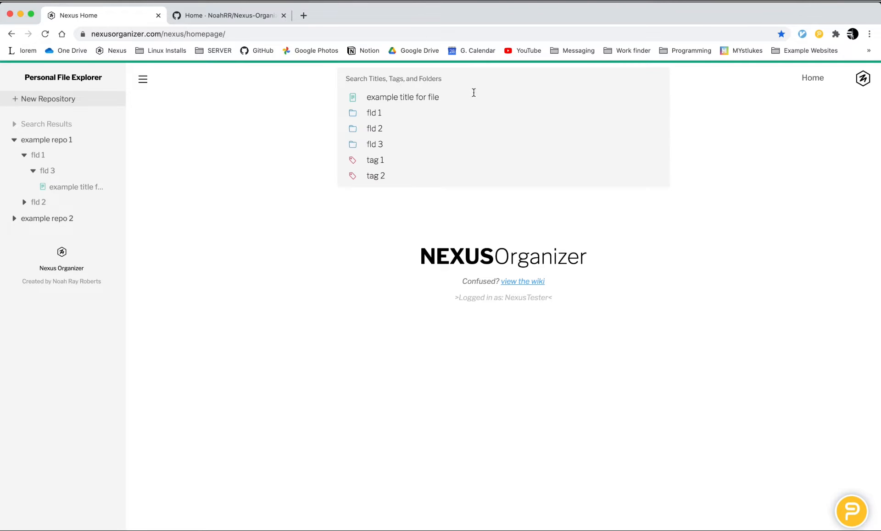
left_click(311, 110)
left_click(413, 79)
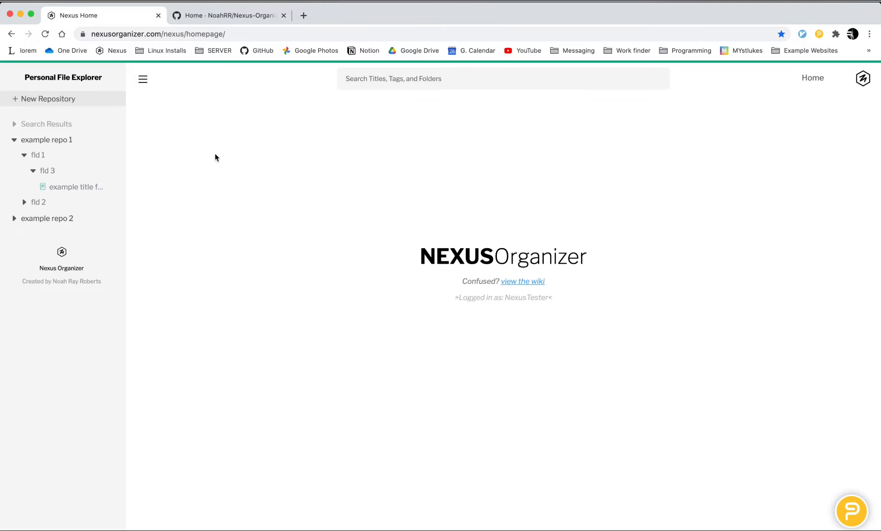
Step: Reopen the file in fld 3 and try the search suggestions with its tag "tag 2" and the partial text "g 2"
left_click(78, 189)
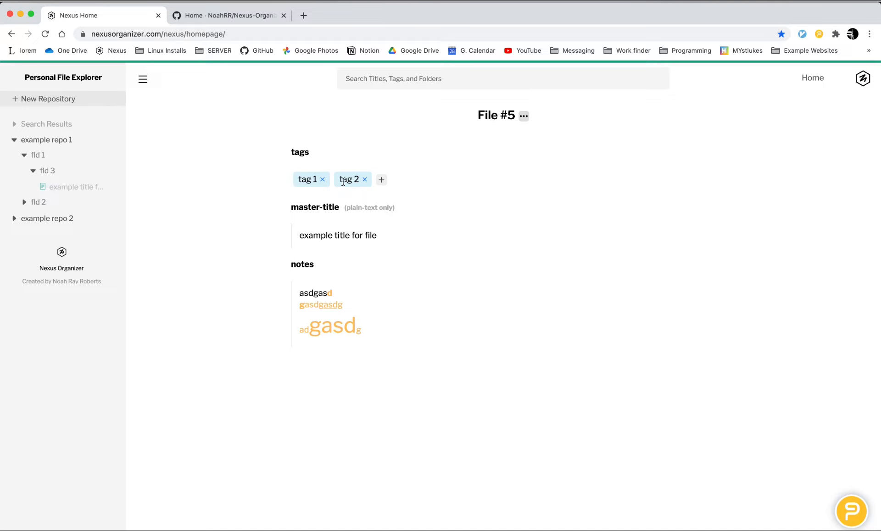
left_click_drag(341, 182, 360, 183)
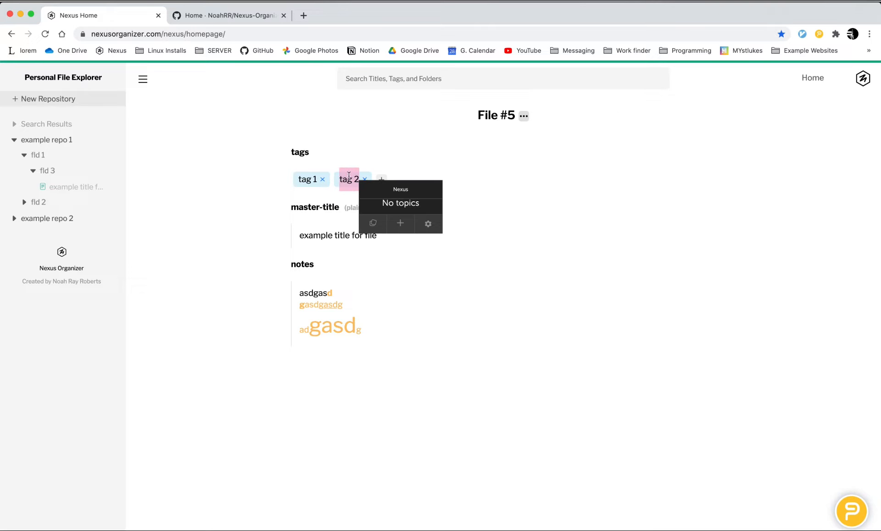
left_click(396, 79)
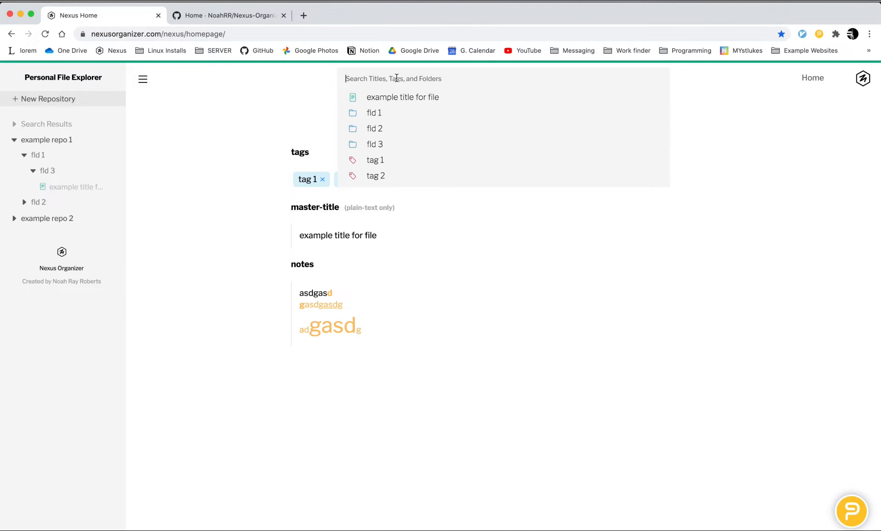
type("tag 2")
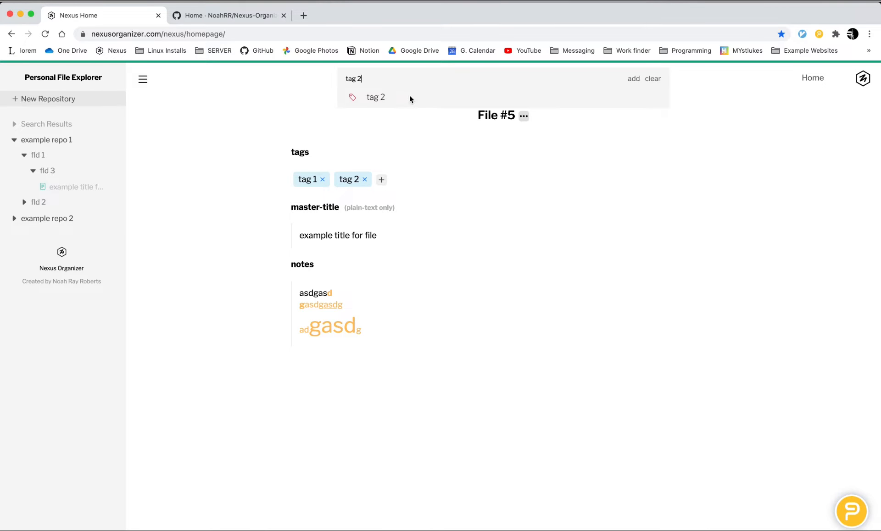
key("BackSpace")
key("BackSpace")
key("BackSpace")
key("BackSpace")
key("BackSpace")
type("g 2")
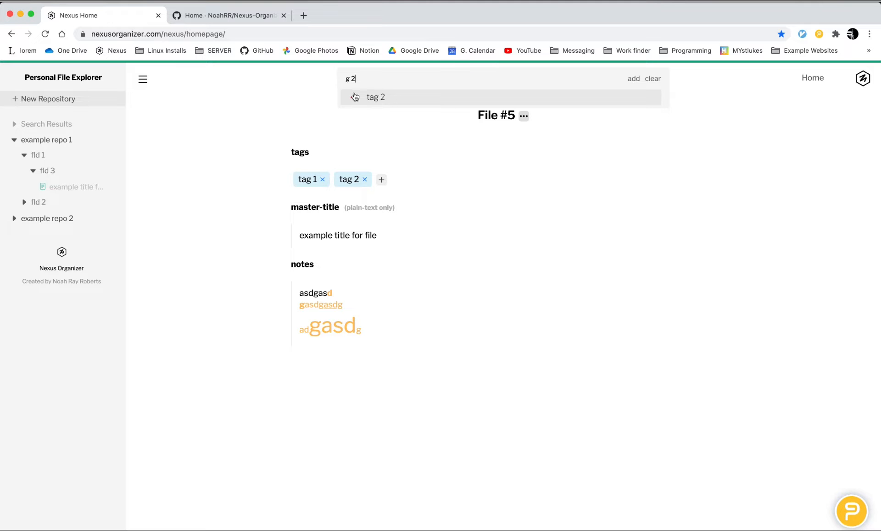
left_click(249, 98)
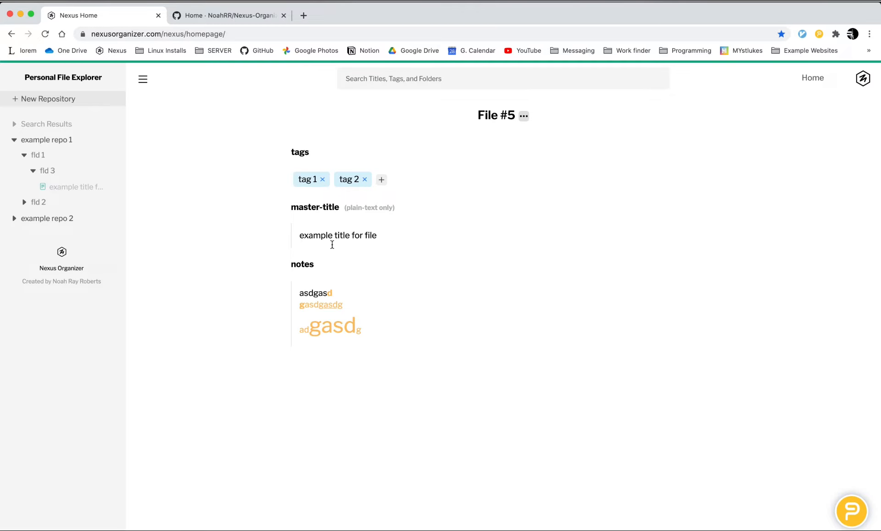
Step: Run a search for "tag 2", open the matching file from the search results and enter its notes field
left_click(408, 80)
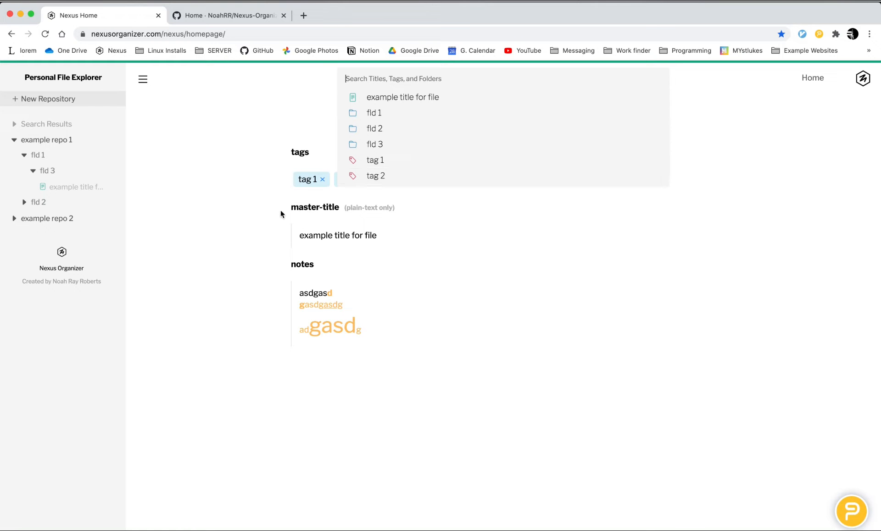
type("tag")
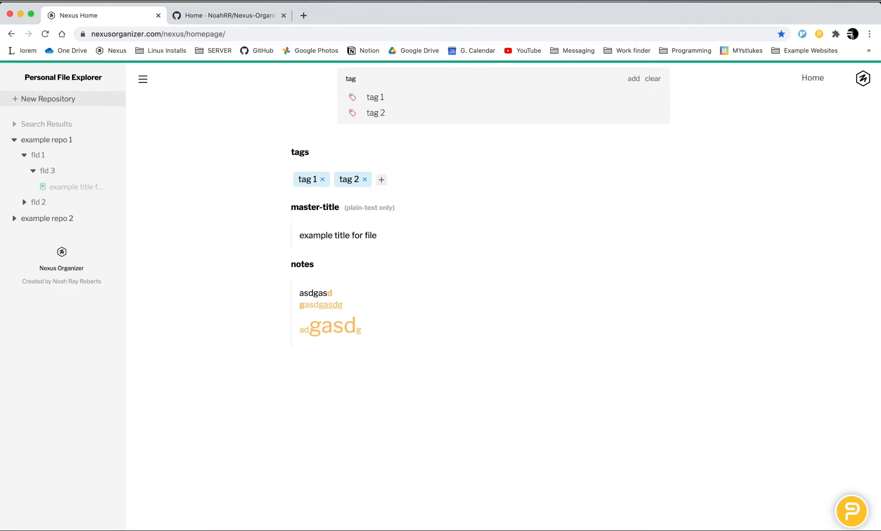
type(" 2")
key("Return")
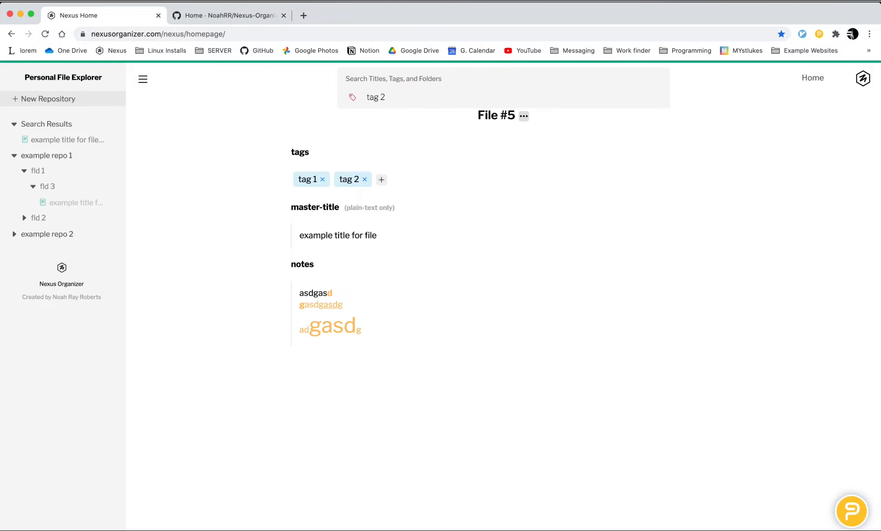
left_click(284, 91)
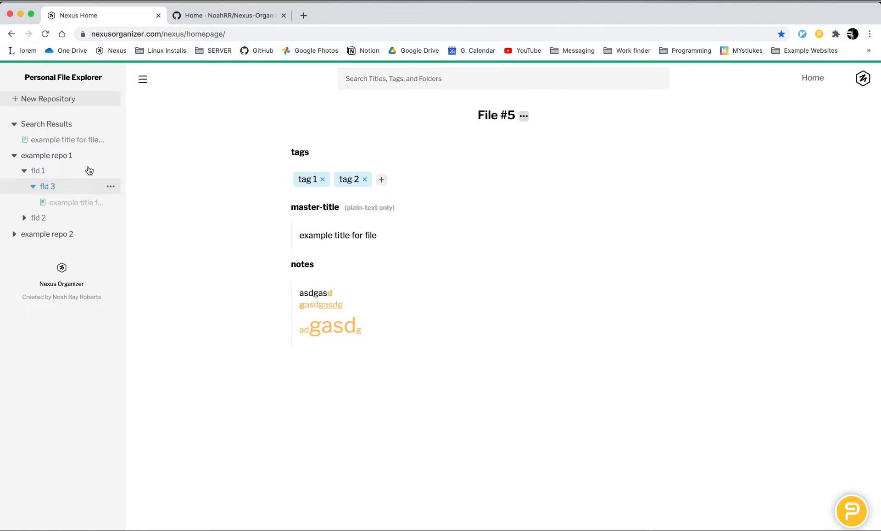
left_click(79, 143)
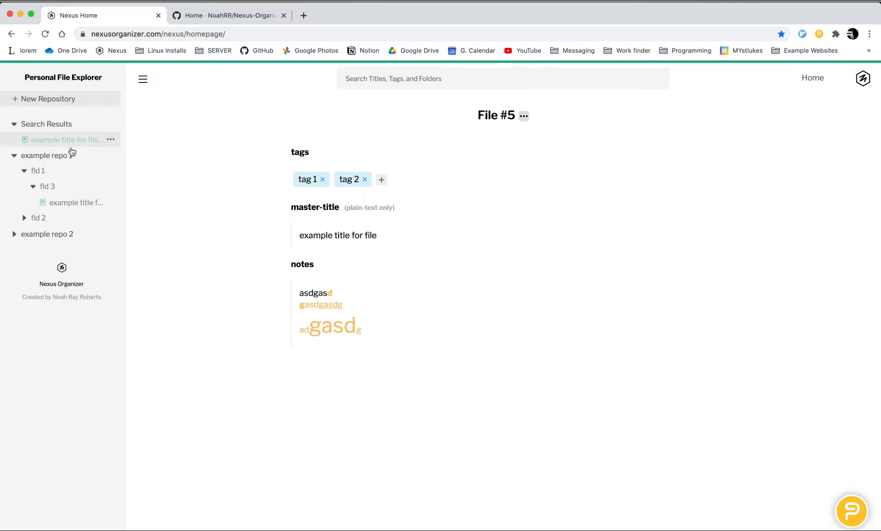
left_click(398, 301)
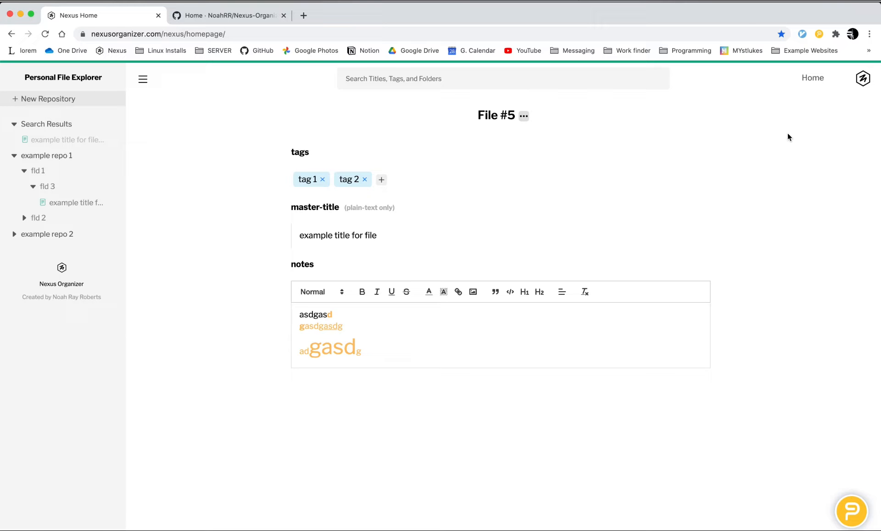
Step: Return home, view the text editor toolbar preference in the General settings, and close the settings and the wiki page
left_click(813, 78)
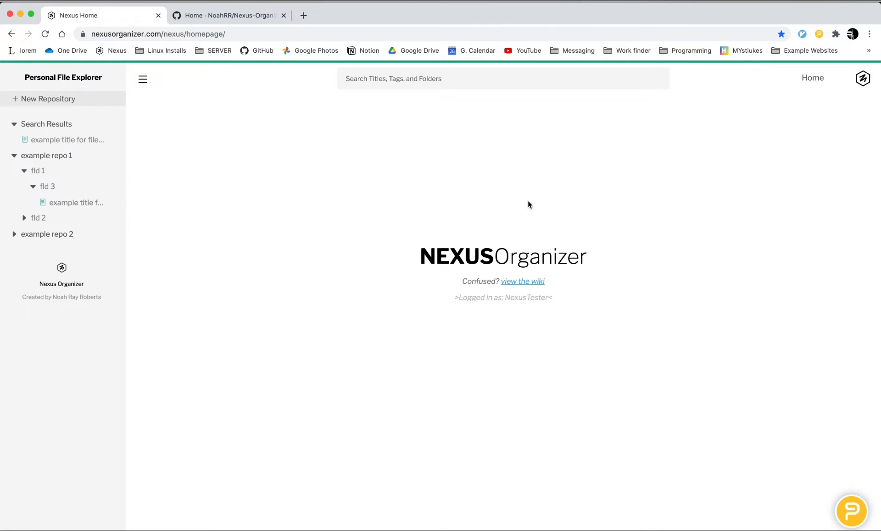
left_click(861, 80)
left_click(812, 110)
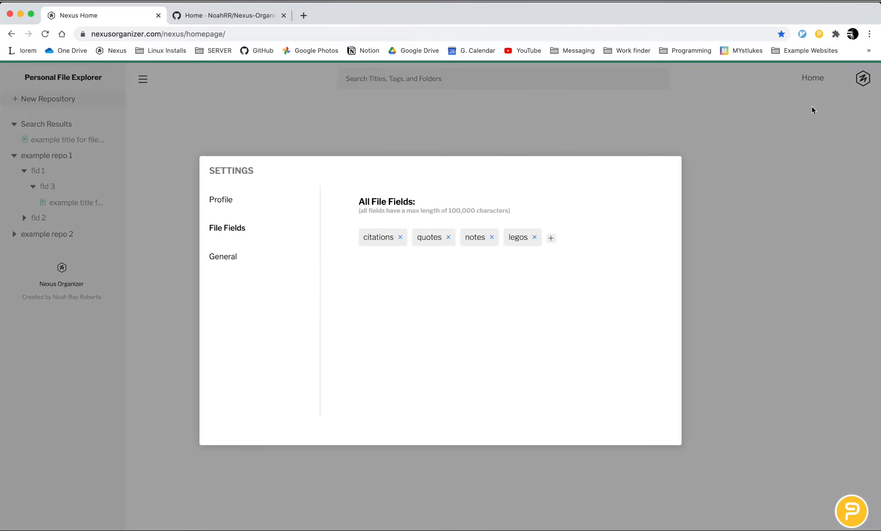
left_click(248, 255)
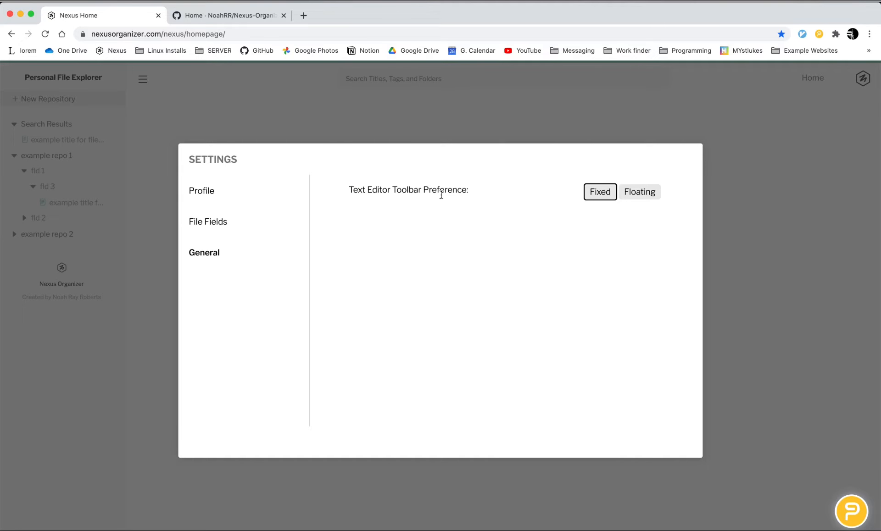
left_click(721, 231)
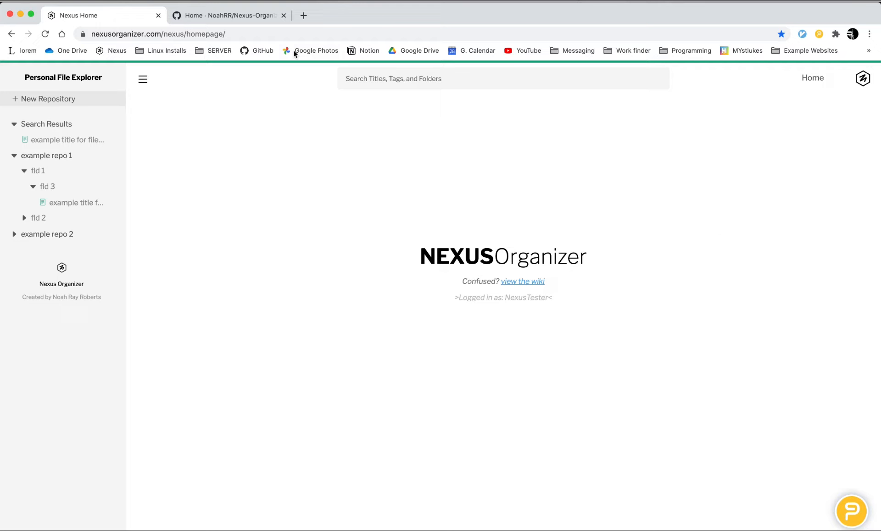
left_click(284, 16)
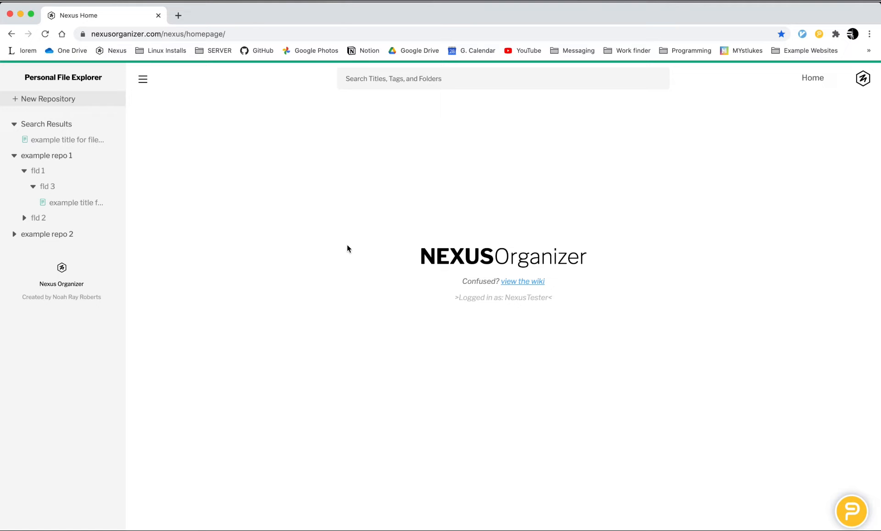
Step: Reopen the file in fld 3 of example repo 1, add a quotes field to it, and return to the home page
left_click(83, 203)
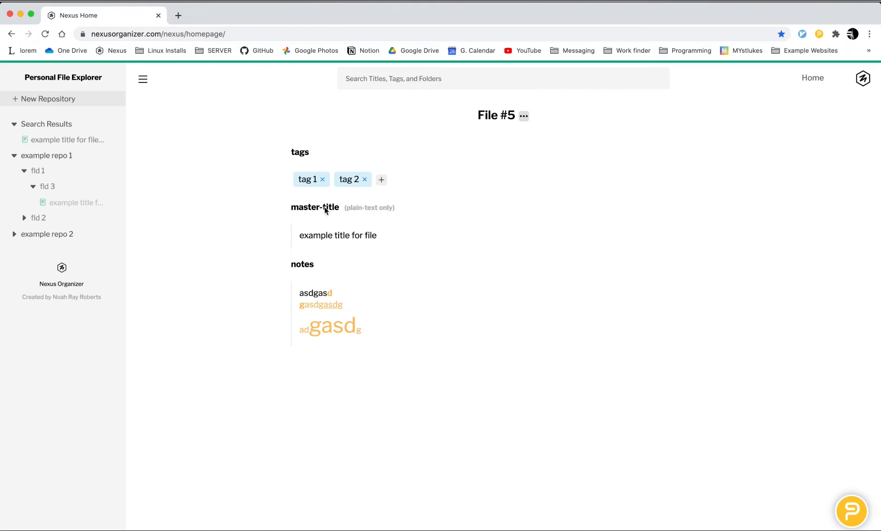
left_click(524, 117)
mouse_move(580, 143)
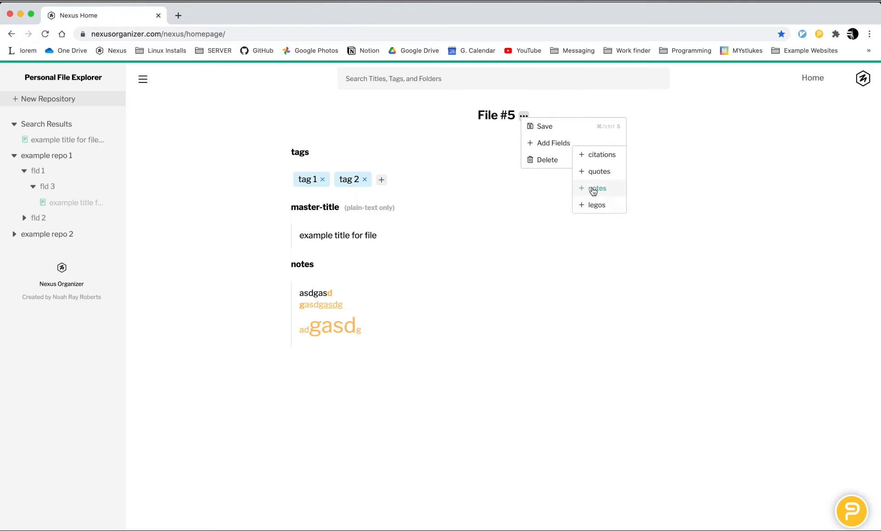
left_click(604, 177)
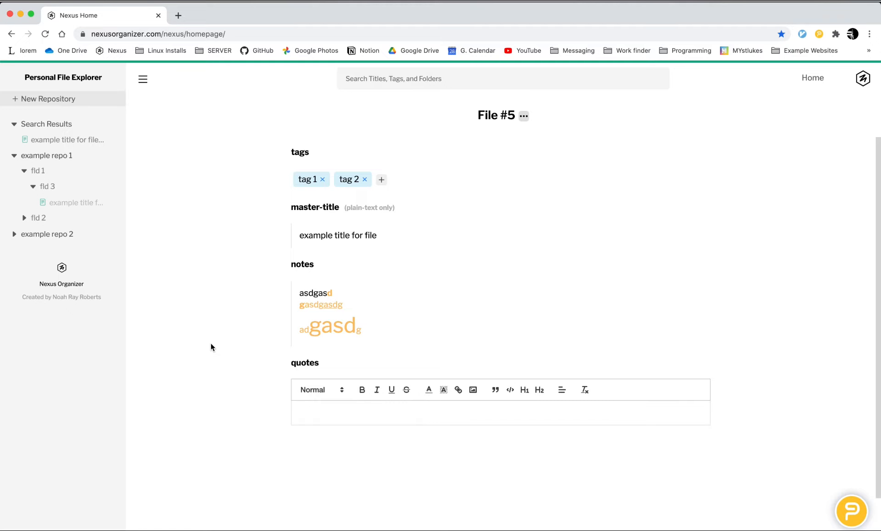
left_click(811, 79)
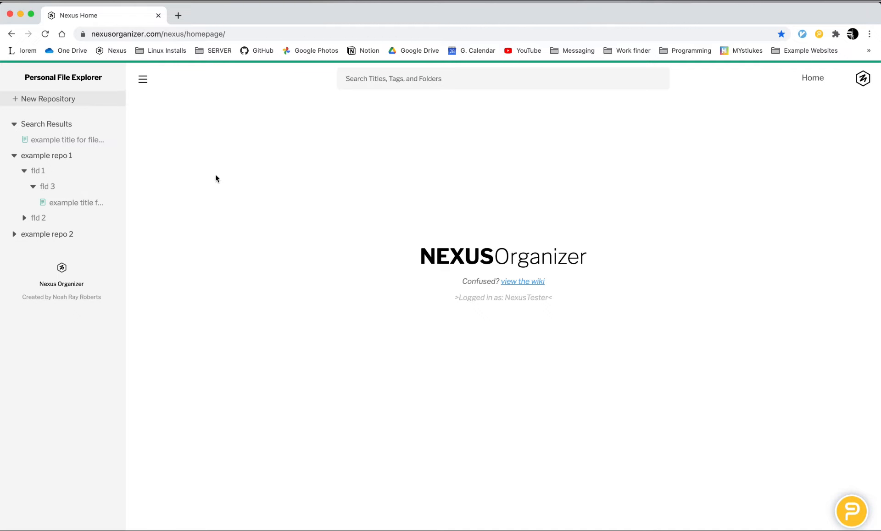
Step: Collapse the search results and example repo 1, and create a new repository named "meditation"
left_click(94, 127)
left_click(89, 136)
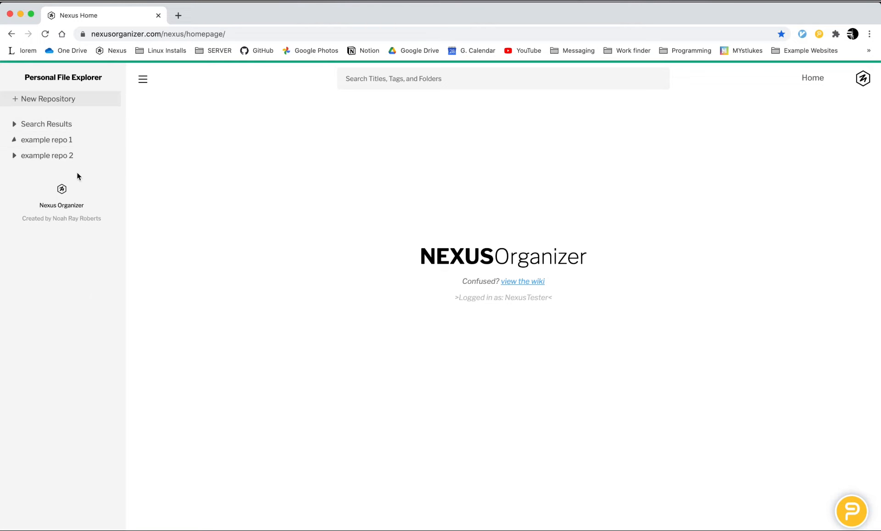
left_click(77, 102)
type("meditation")
key("Return")
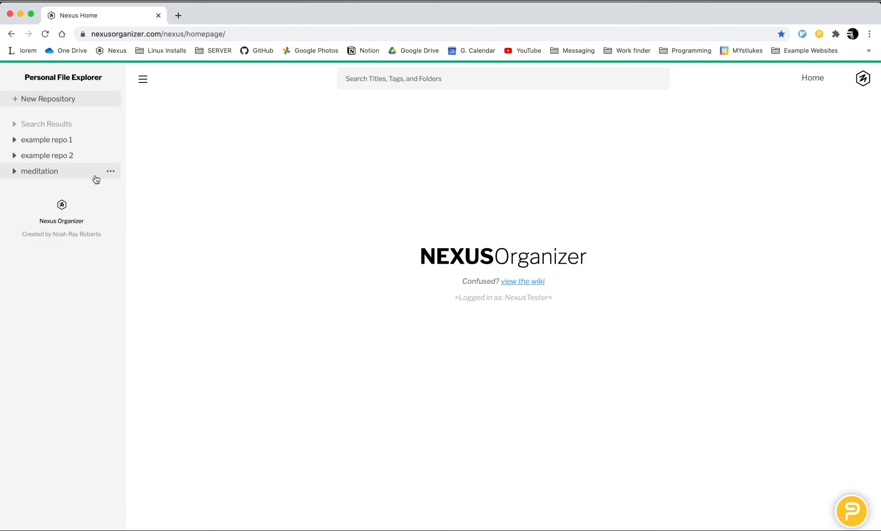
Step: Review the Excel file upload option and its conversion rules for the meditation repository, and close it without choosing a file
right_click(60, 174)
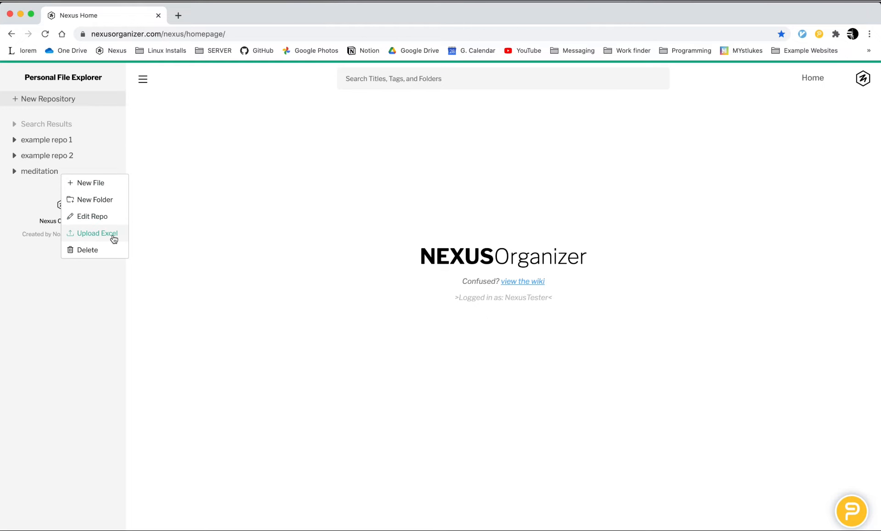
left_click(114, 239)
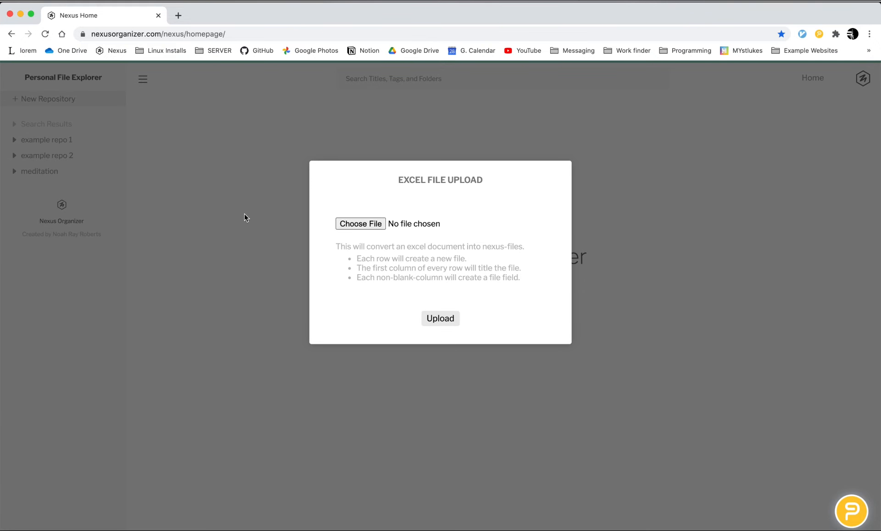
left_click_drag(324, 244, 496, 275)
left_click(216, 238)
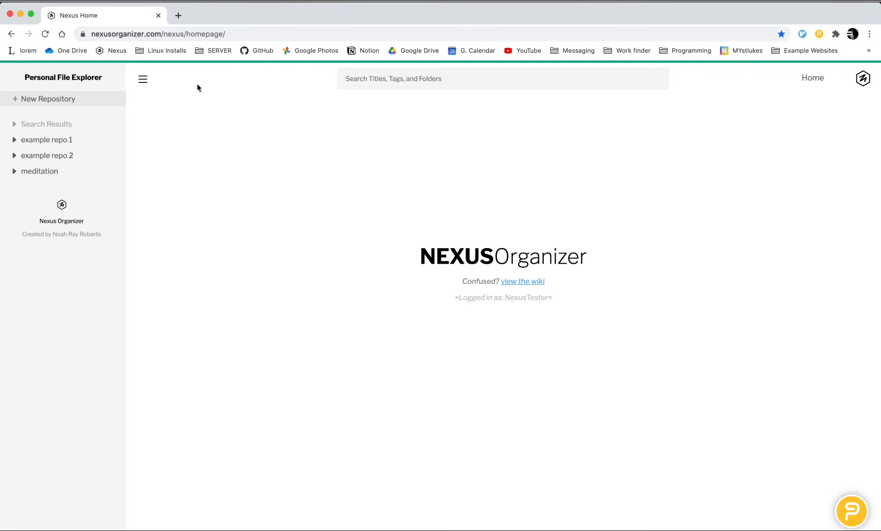
Step: Search Google for "meditation" in a new browser tab and open the Wikipedia article on Meditation from the results
left_click(178, 15)
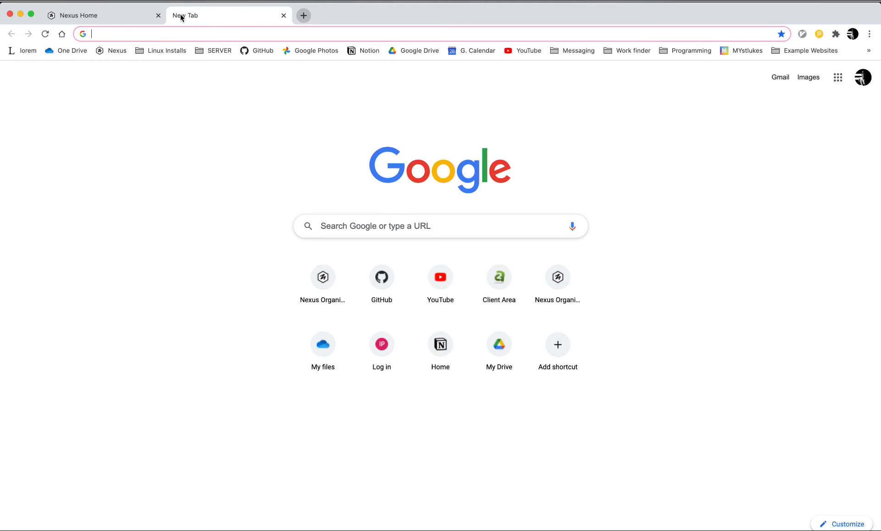
type("med")
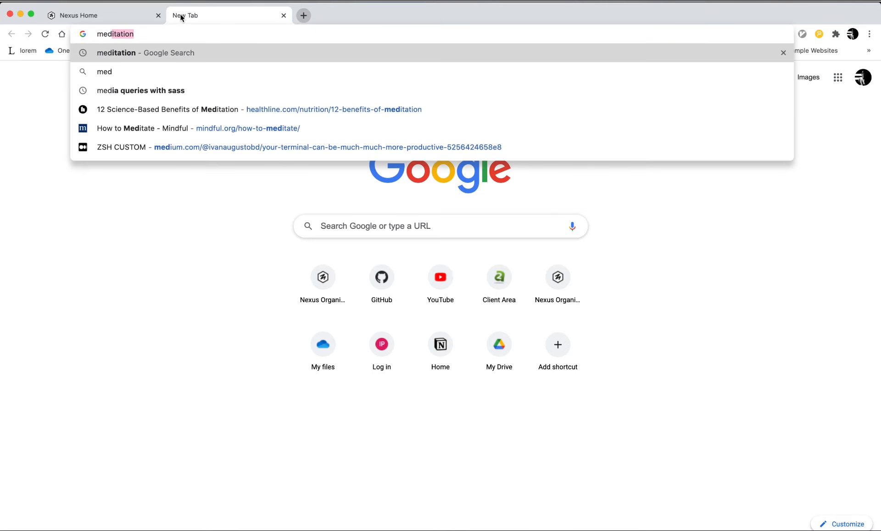
key("Return")
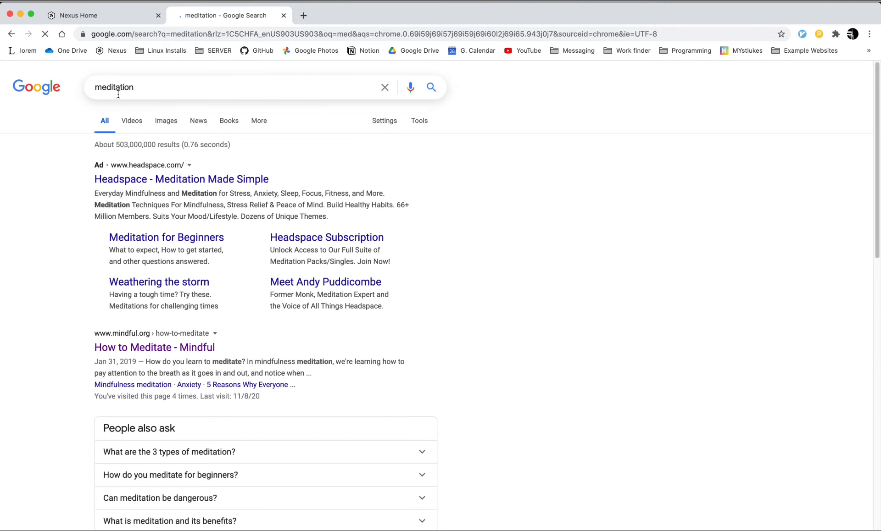
scroll(59, 243, "down", 3)
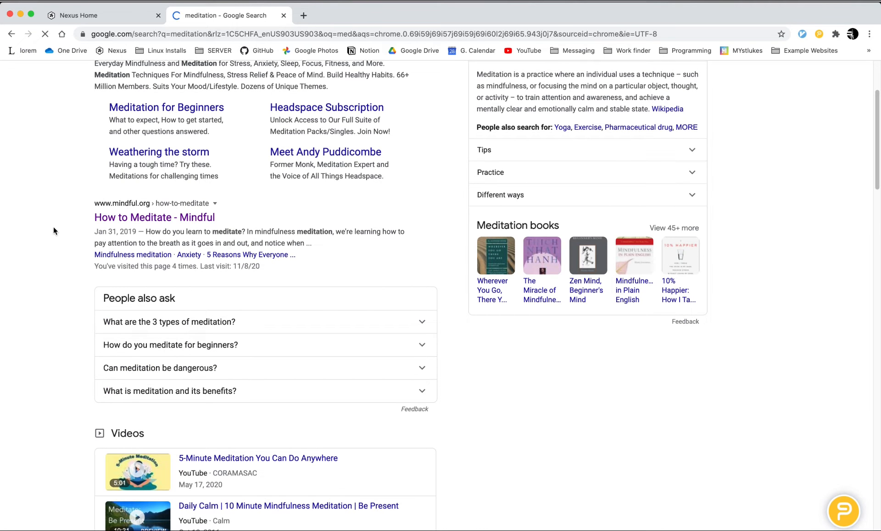
scroll(65, 228, "down", 7)
scroll(54, 229, "down", 10)
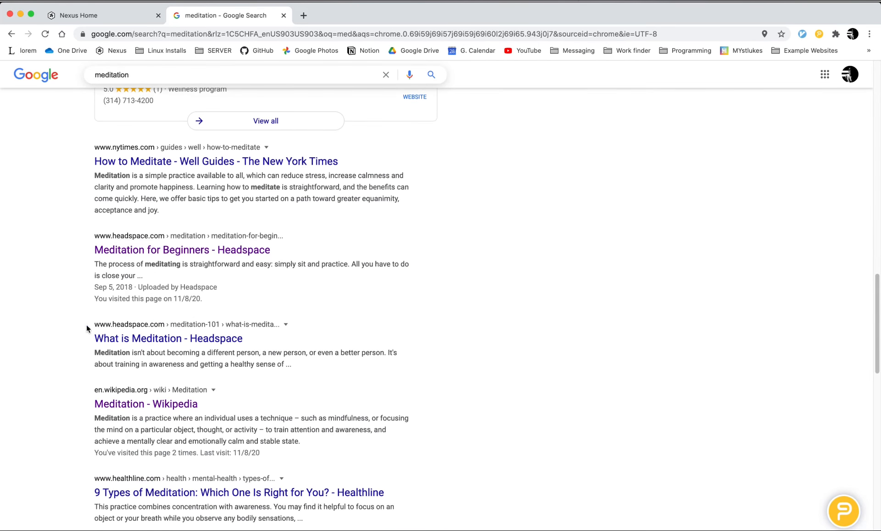
left_click(154, 404)
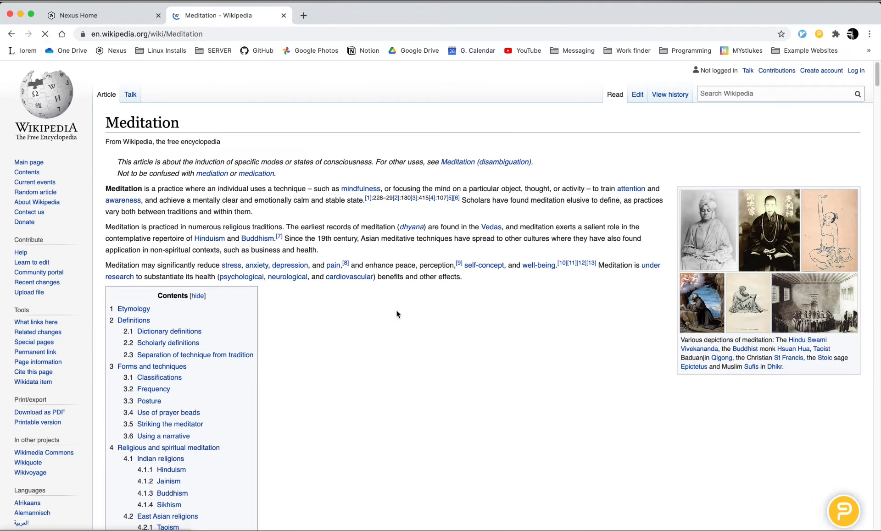
scroll(390, 311, "down", 15)
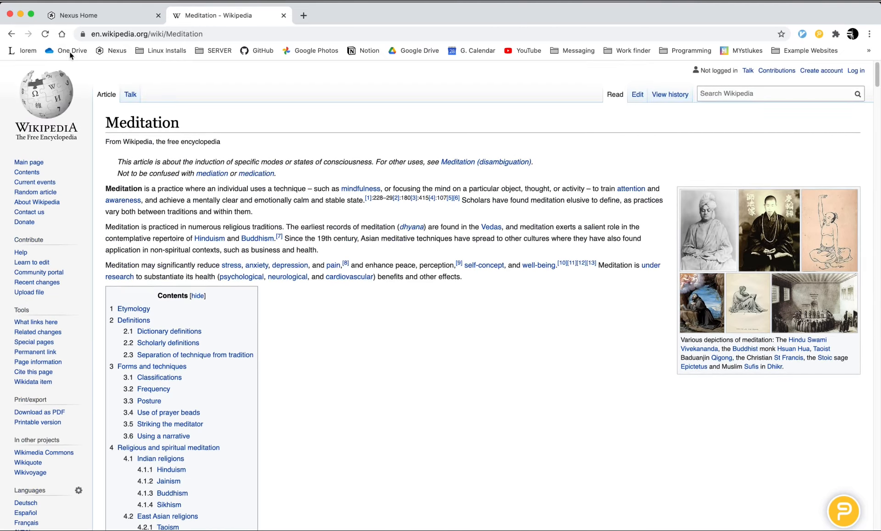
Step: Disable the PowerNotes extension and enable it again while on the Wikipedia Meditation article
left_click(89, 16)
left_click(211, 19)
left_click(821, 34)
left_click(798, 78)
left_click(784, 143)
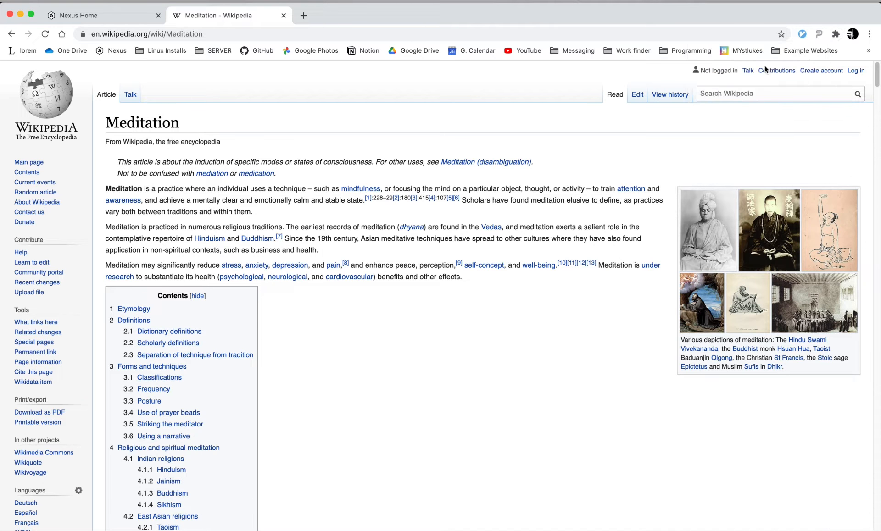
left_click(815, 32)
left_click(811, 79)
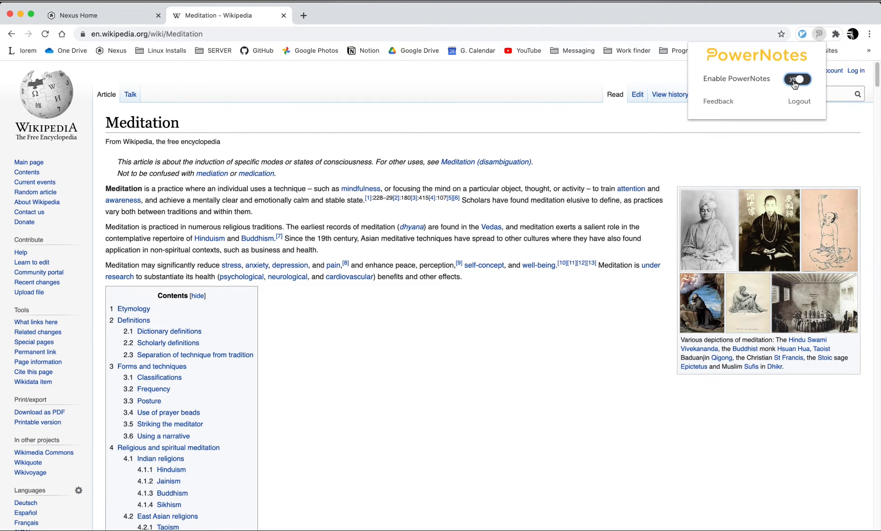
left_click(583, 351)
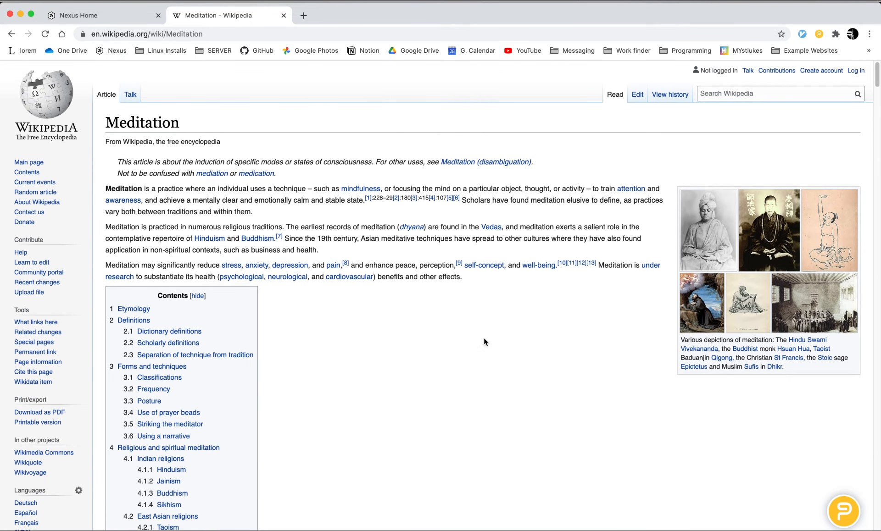
Step: Select the article's opening paragraph and create a new PowerNotes topic named "Meditation test" in the Nexus project
left_click_drag(106, 188, 253, 212)
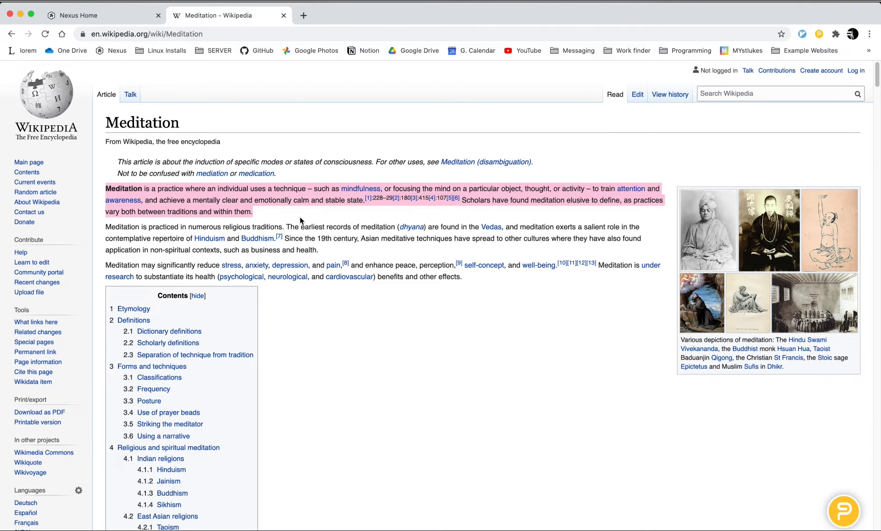
left_click(418, 365)
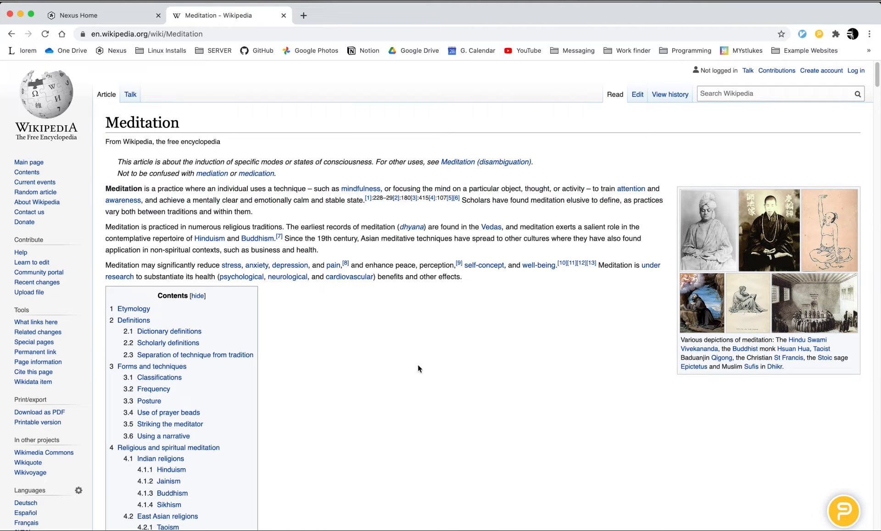
left_click_drag(254, 205, 253, 212)
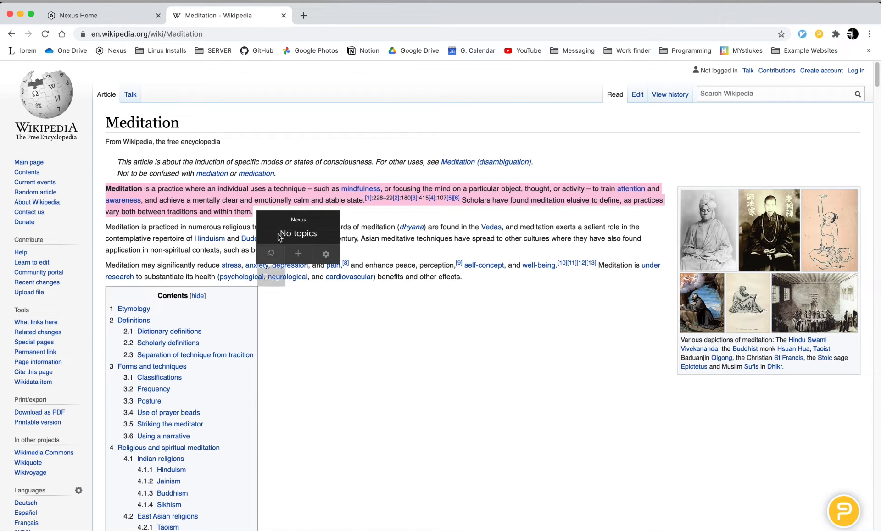
left_click(294, 253)
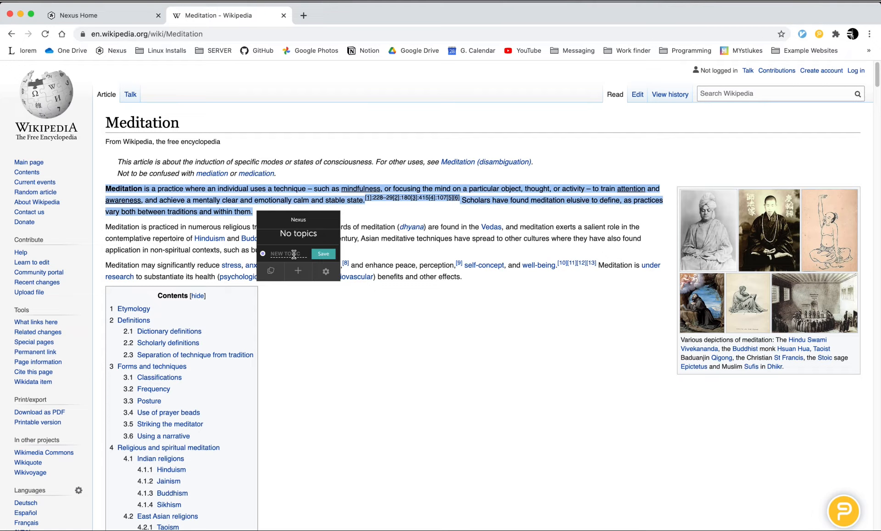
type("Ne")
type("E")
type("test")
key("Return")
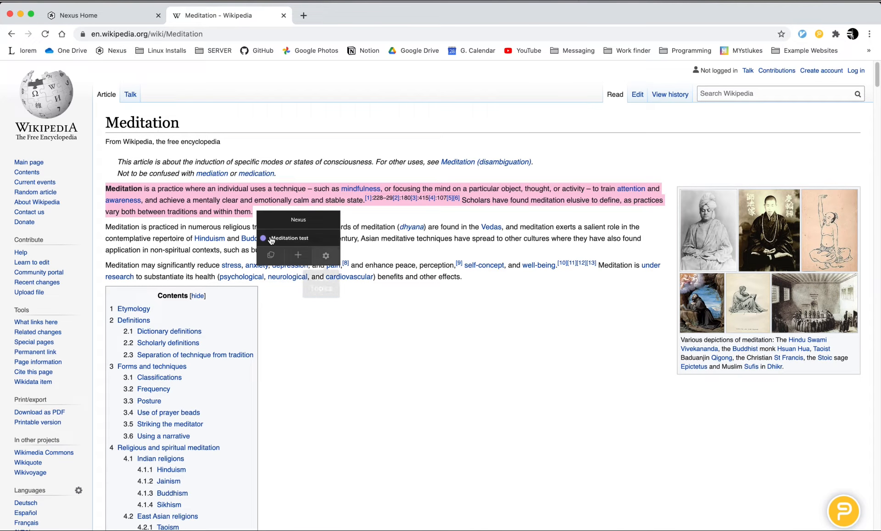
left_click(344, 346)
Step: Save the opening paragraph as a highlight under the "Meditation test" topic, leaving its note empty
left_click_drag(268, 212, 101, 188)
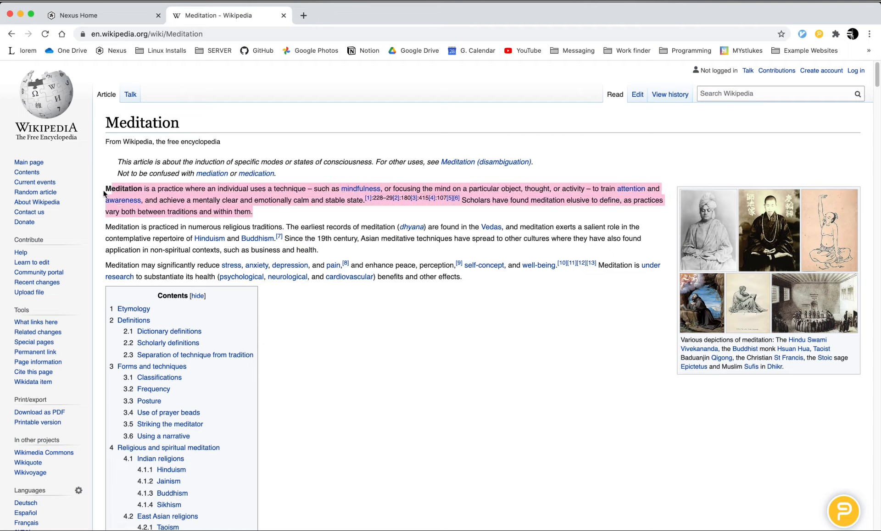
left_click(145, 222)
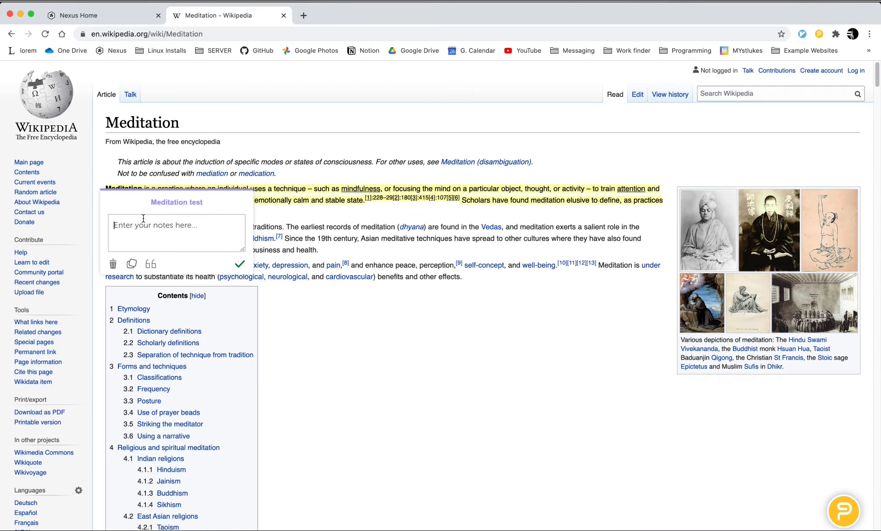
left_click(238, 266)
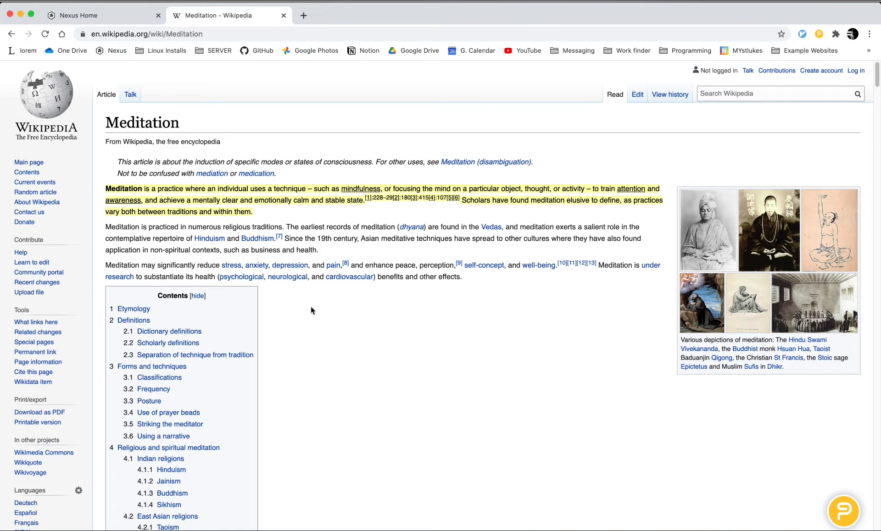
Step: Highlight the opening sentences of the Definitions section under the "Meditation test" topic without a note
scroll(425, 306, "down", 15)
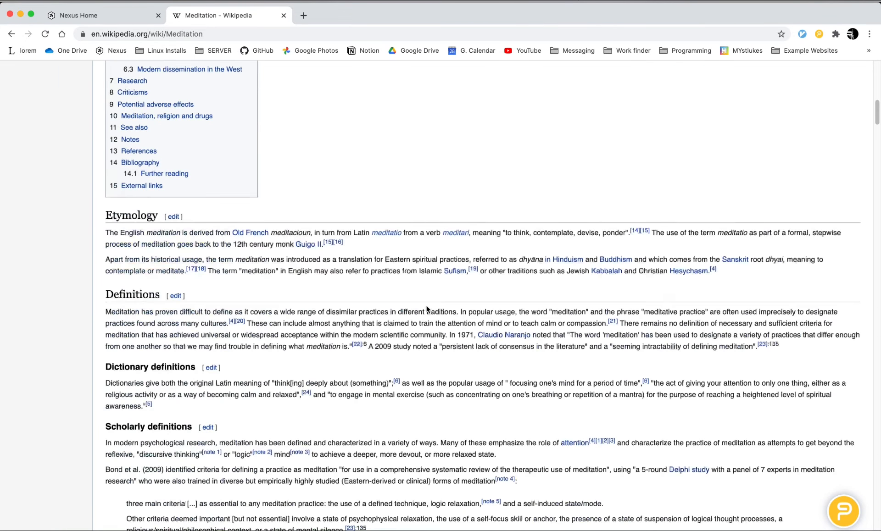
left_click_drag(106, 267, 445, 276)
left_click(489, 322)
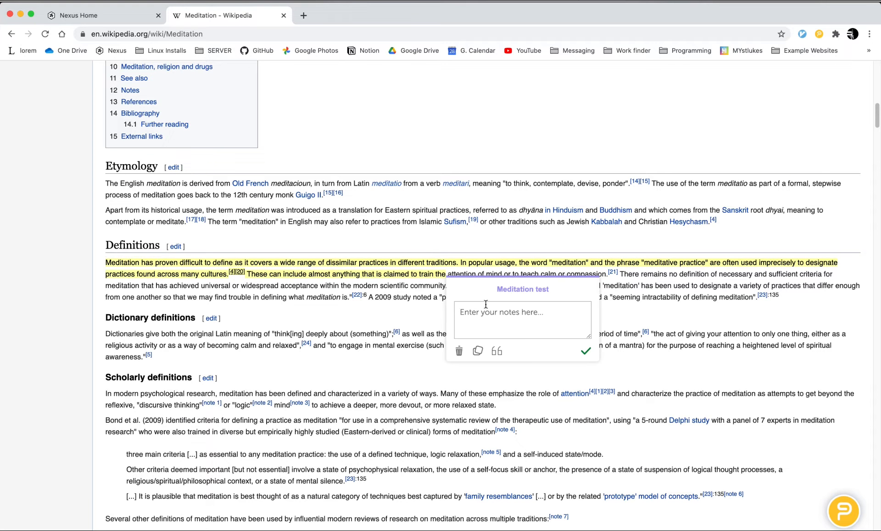
left_click(582, 350)
Step: Highlight the quoted meditation criteria in Scholarly definitions under "Meditation test" with the note "this is an example note... meditation is dope"
scroll(349, 356, "down", 7)
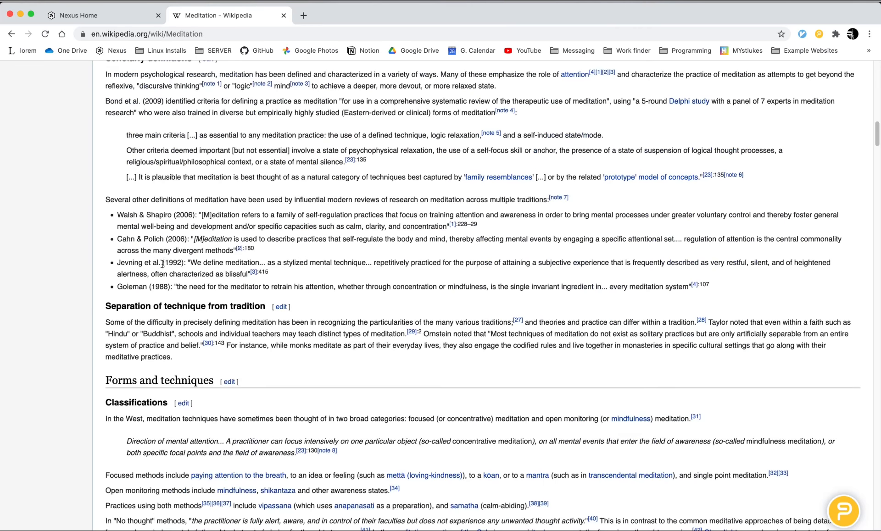
left_click_drag(127, 133, 744, 180)
left_click(790, 210)
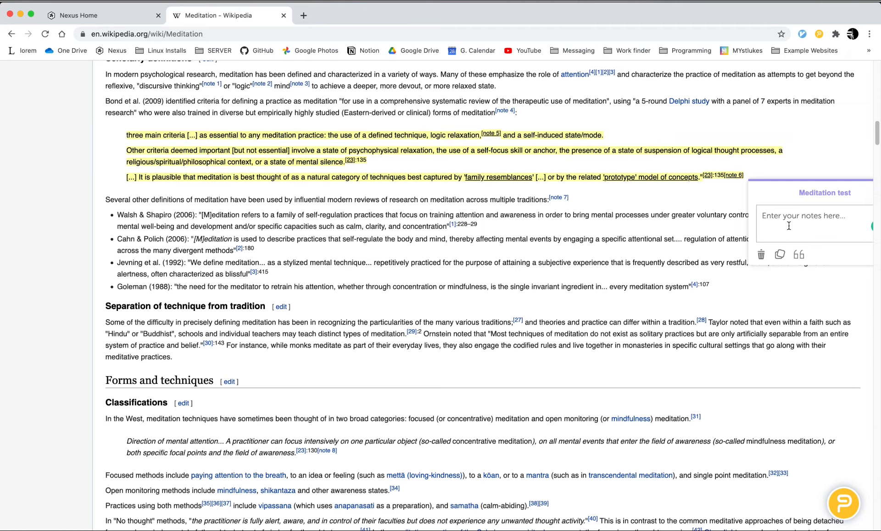
type("this is an example note... meditation is dope!!")
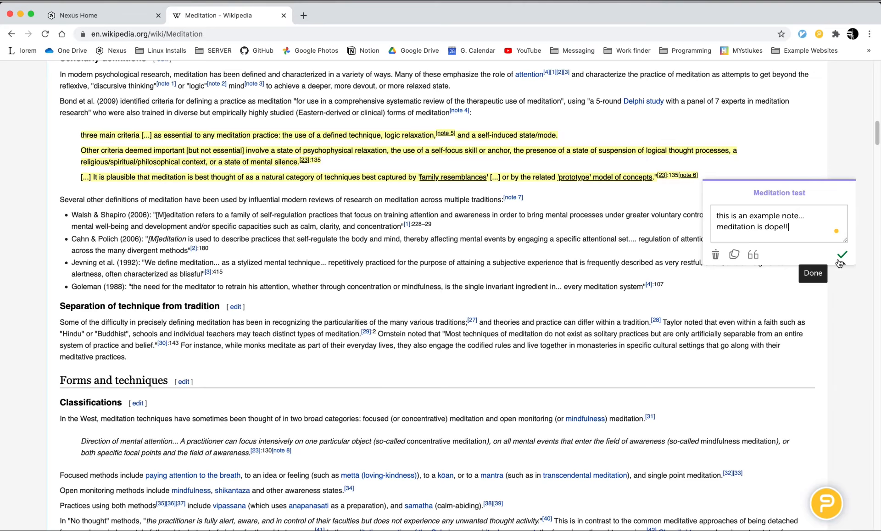
left_click(840, 257)
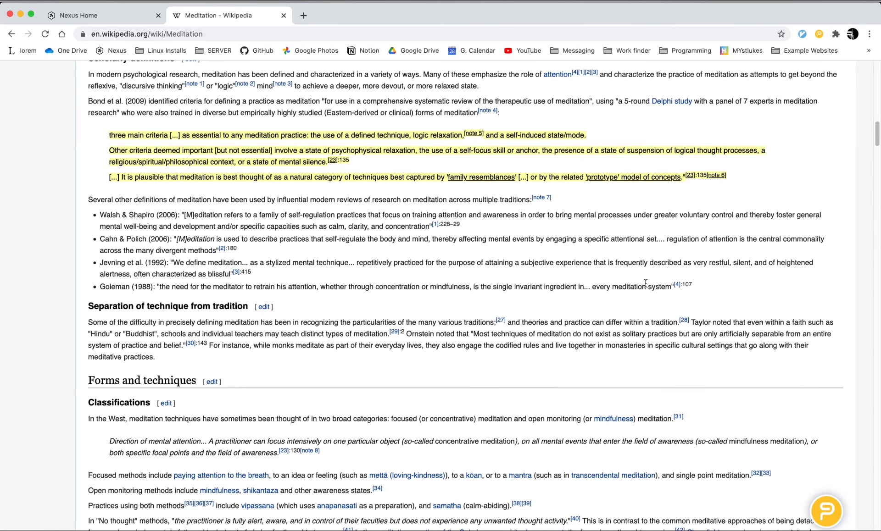
Step: Highlight the "Striking the meditator" heading and most of its passage under the "Meditation test" topic without a note
scroll(496, 264, "down", 15)
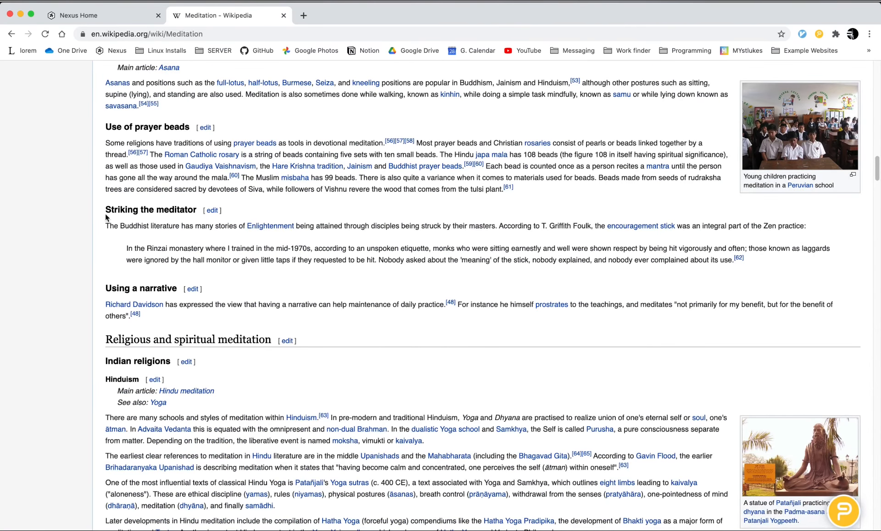
left_click_drag(105, 208, 376, 258)
left_click(411, 281)
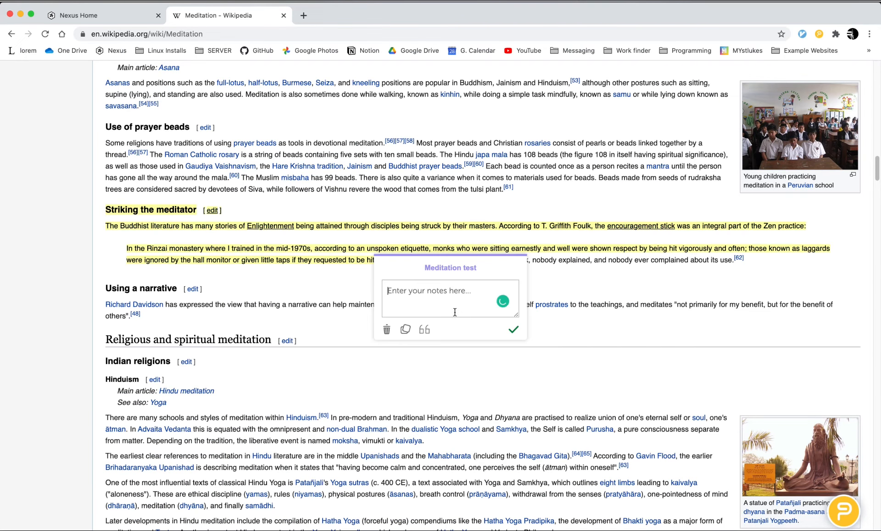
left_click(513, 332)
Step: Return to the Google results and open the Healthline article "9 Types of Meditation: Which One Is Right for You?"
left_click(11, 34)
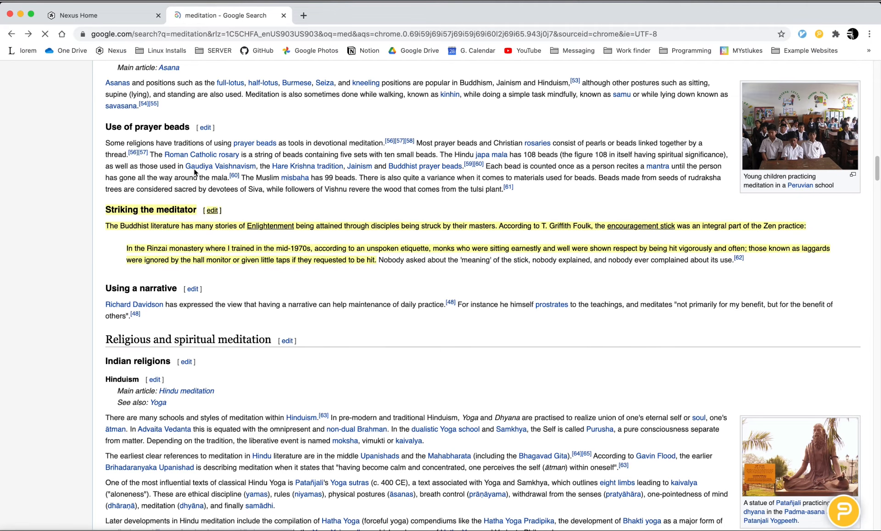
scroll(64, 257, "down", 5)
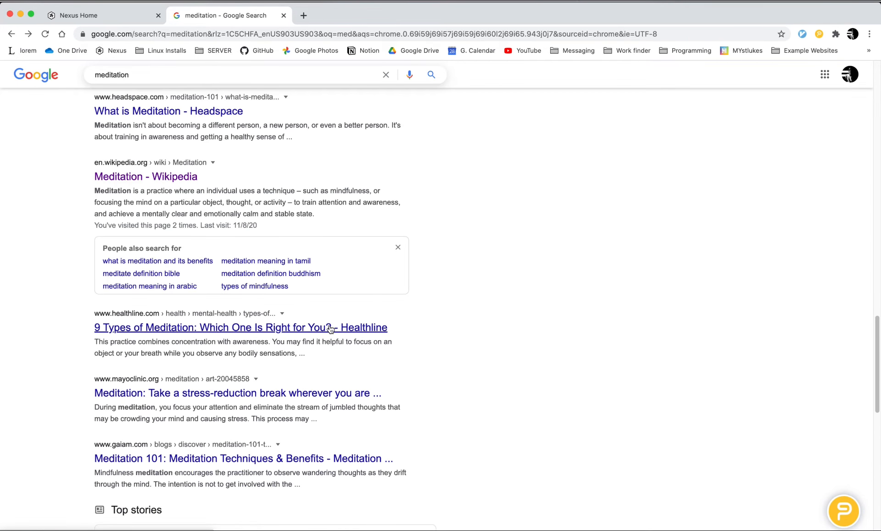
left_click(340, 328)
Step: Highlight the opening text of "What meditation is all about", through "sense of calm", under the "Meditation test" topic without a note
scroll(110, 307, "down", 5)
mouse_move(147, 273)
left_mouse_down()
mouse_move(255, 340)
mouse_move(366, 354)
left_mouse_up()
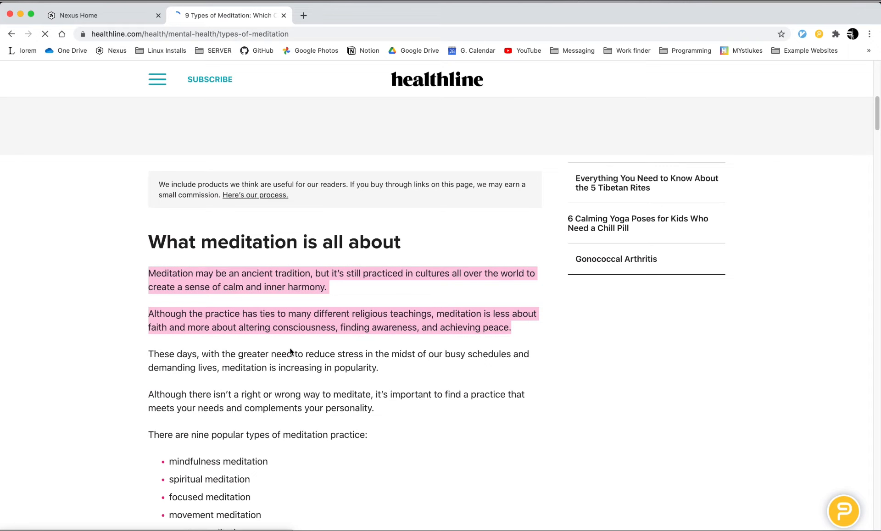
left_click(78, 340)
left_click_drag(148, 250, 235, 270)
left_click(264, 293)
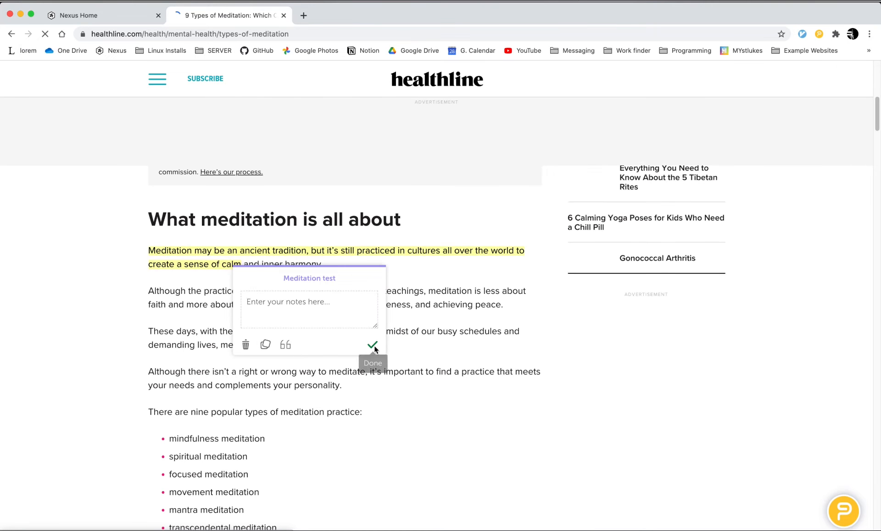
left_click(371, 345)
Step: Highlight "combines concentration with awareness" through "while you" in the Mindfulness meditation section under the "Meditation test" topic
scroll(229, 327, "down", 10)
left_click_drag(223, 320, 278, 334)
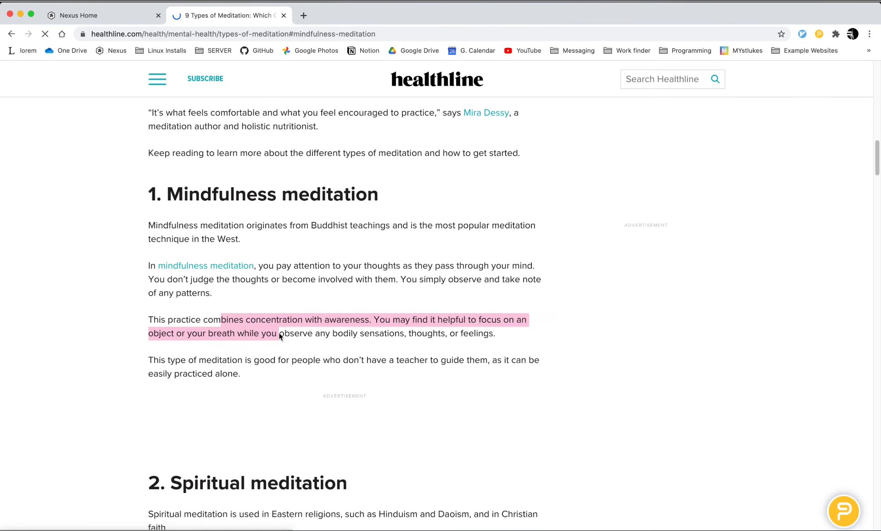
left_click(306, 360)
left_click(417, 412)
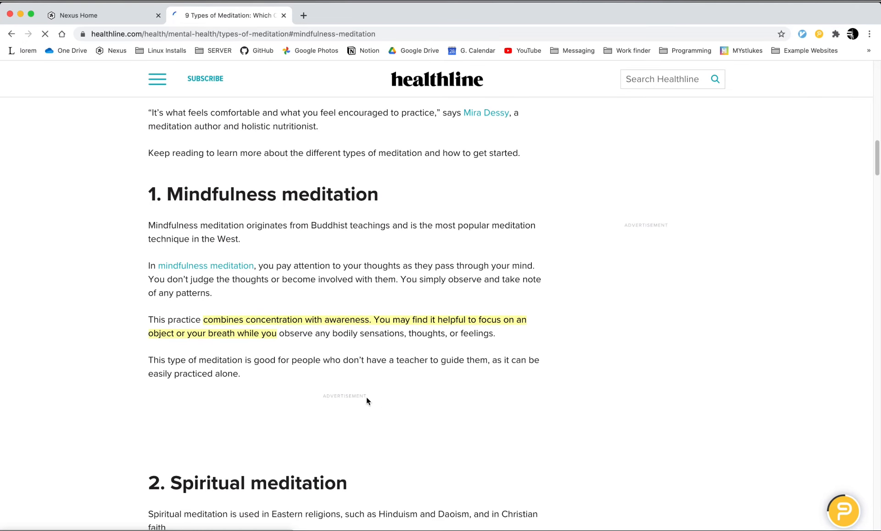
Step: Expand the PowerNotes panel and review the highlights collected under the "Meditation test" topic
scroll(363, 376, "down", 6)
left_click(843, 511)
scroll(741, 360, "down", 15)
scroll(743, 360, "up", 10)
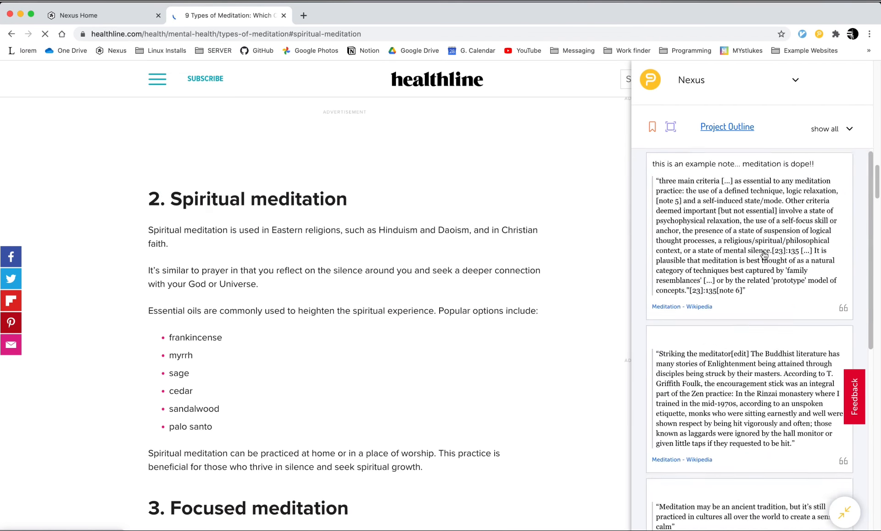
scroll(764, 244, "down", 15)
scroll(760, 339, "up", 12)
scroll(757, 276, "up", 6)
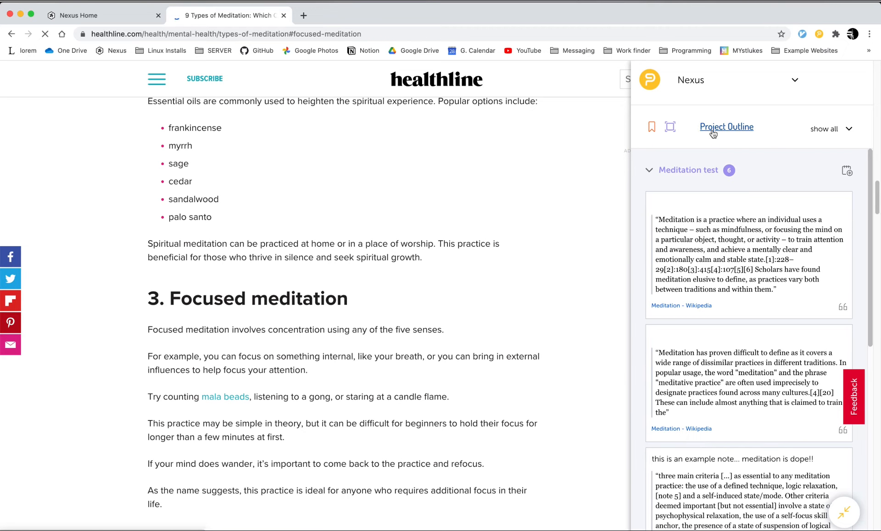
Step: Open the PowerNotes project outline for Nexus, close the Healthline article and look through the highlight cards
left_click(713, 128)
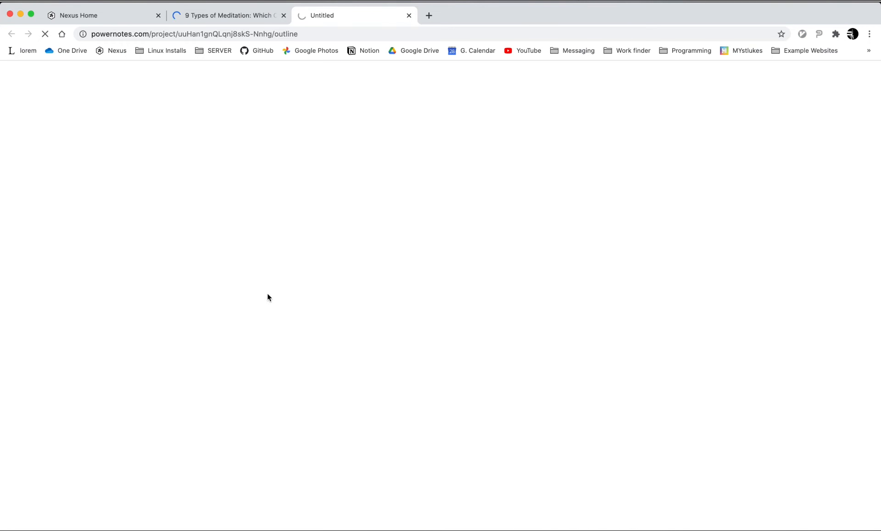
left_click(284, 15)
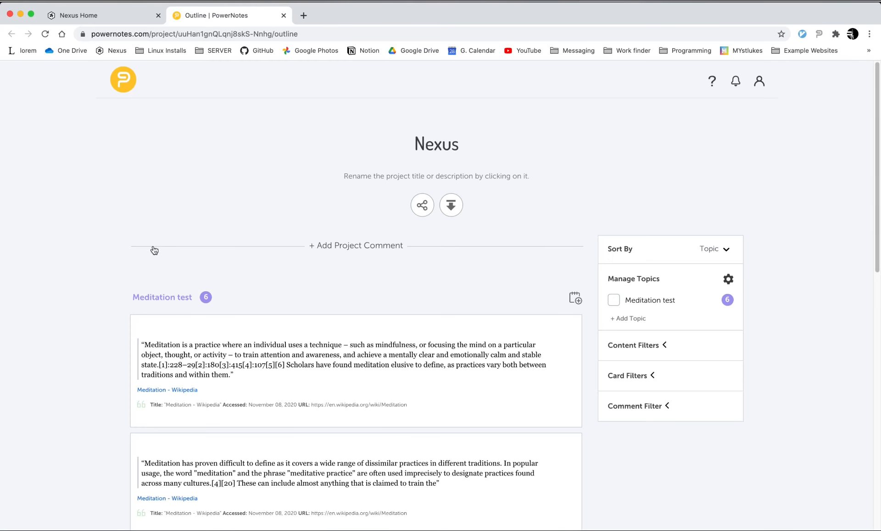
scroll(154, 250, "down", 15)
scroll(65, 255, "up", 15)
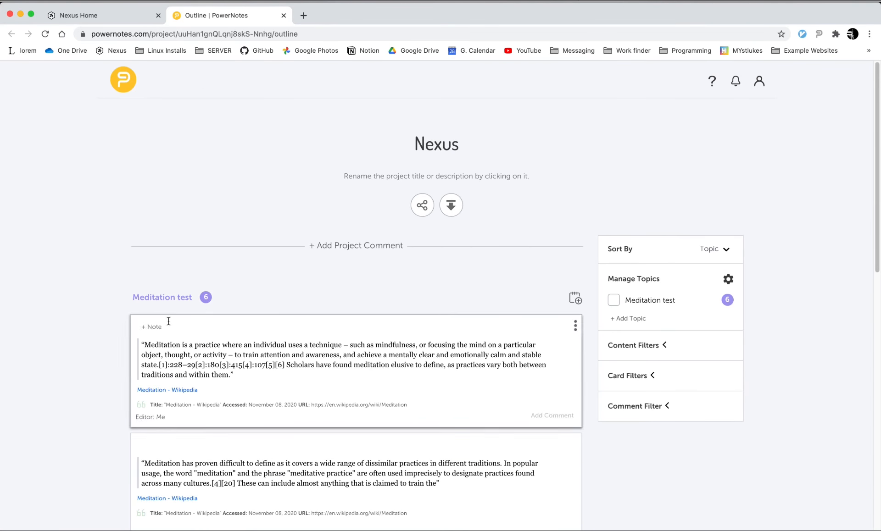
scroll(102, 305, "down", 15)
scroll(182, 282, "up", 14)
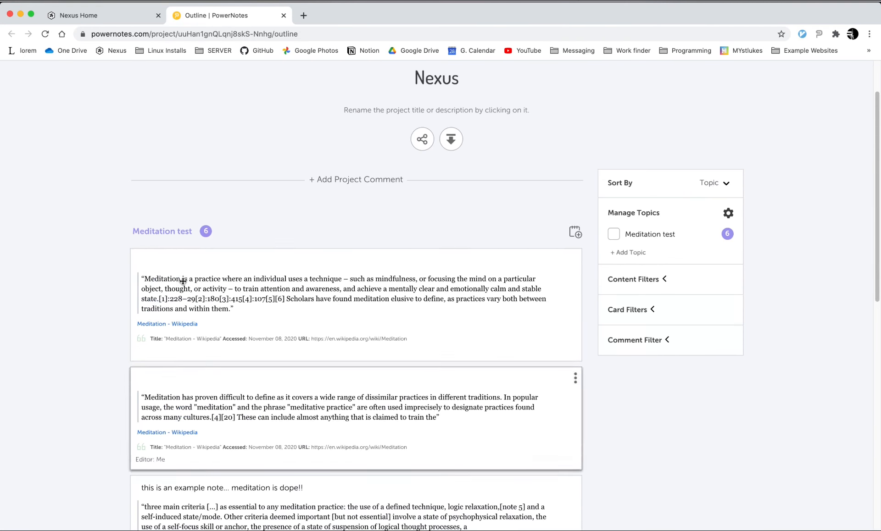
scroll(197, 244, "up", 2)
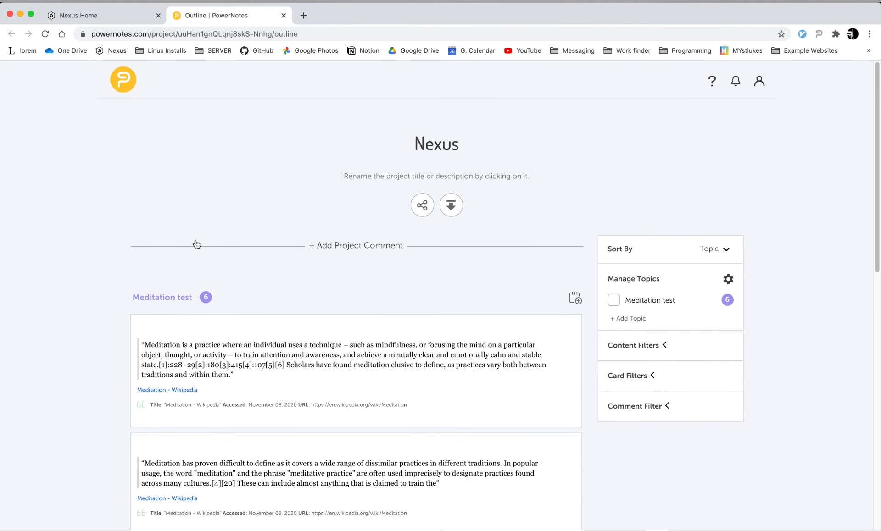
Step: Examine the move-to-topic options of the first Wikipedia card and the export formats of the project outline
left_click(576, 327)
mouse_move(563, 281)
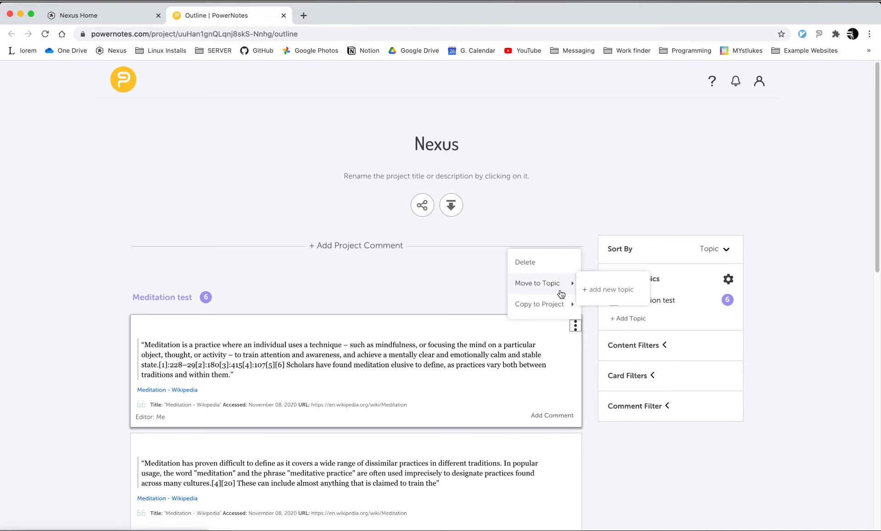
left_click(348, 294)
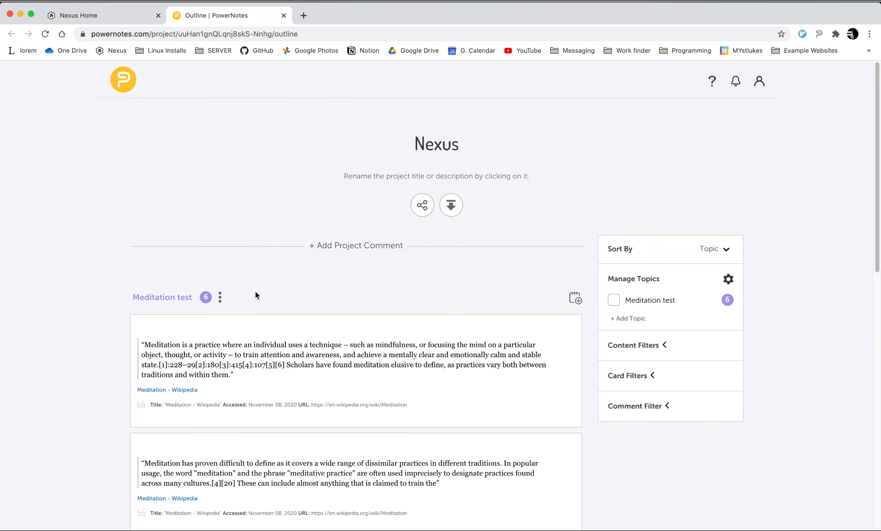
left_click(451, 205)
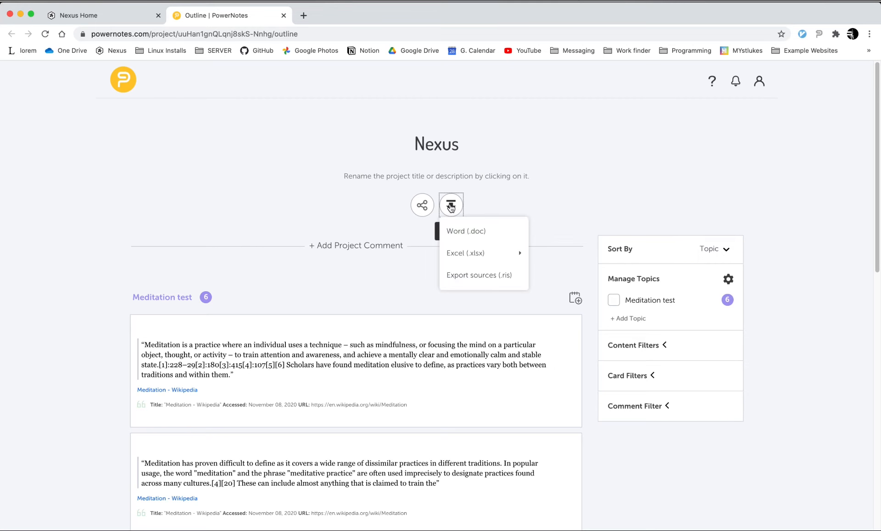
mouse_move(473, 250)
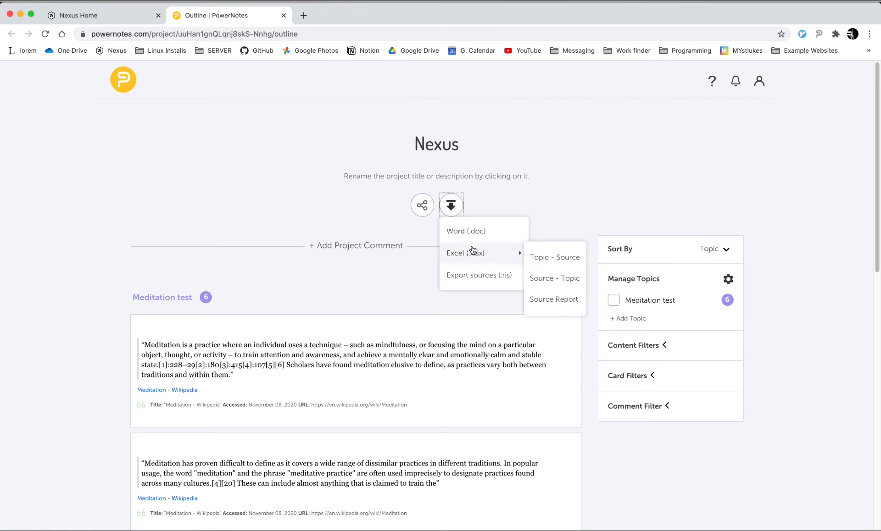
Step: Switch to Nexus Organizer, preview the Excel upload dialog of the meditation repository with PowerNotes collapsed, and close the dialog
left_click(107, 16)
right_click(63, 170)
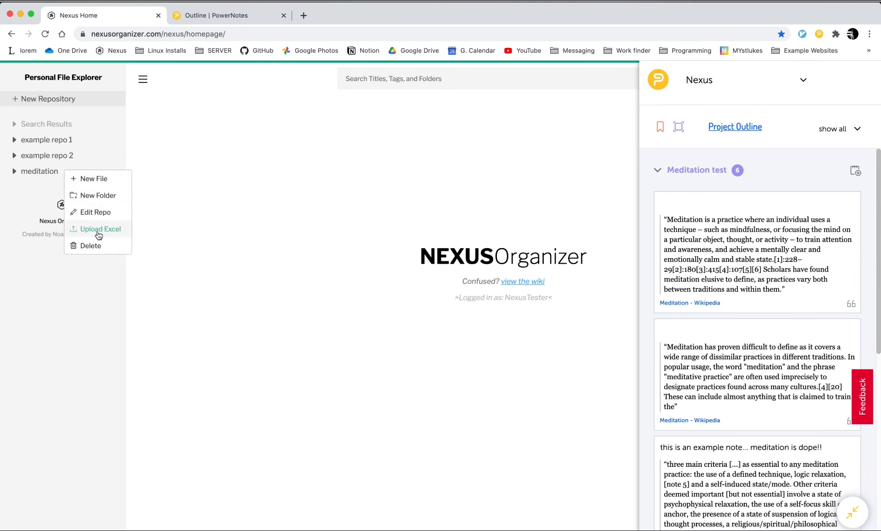
left_click(97, 231)
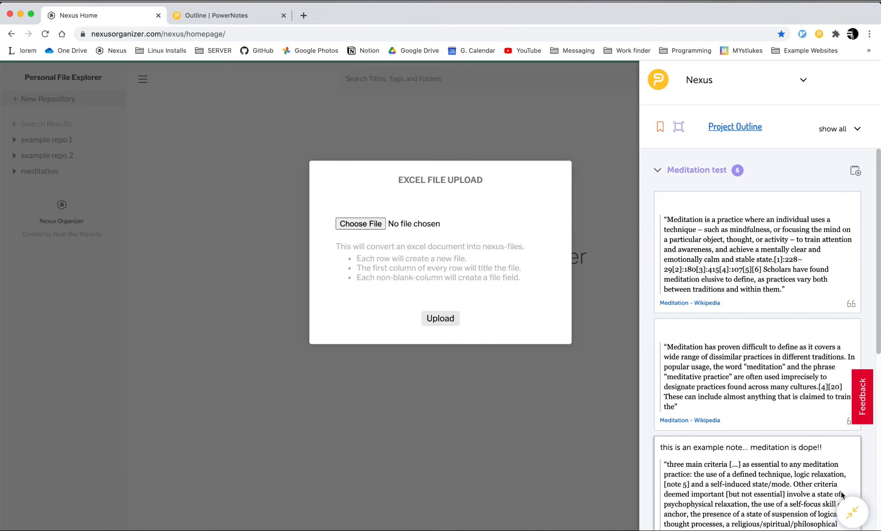
left_click(844, 512)
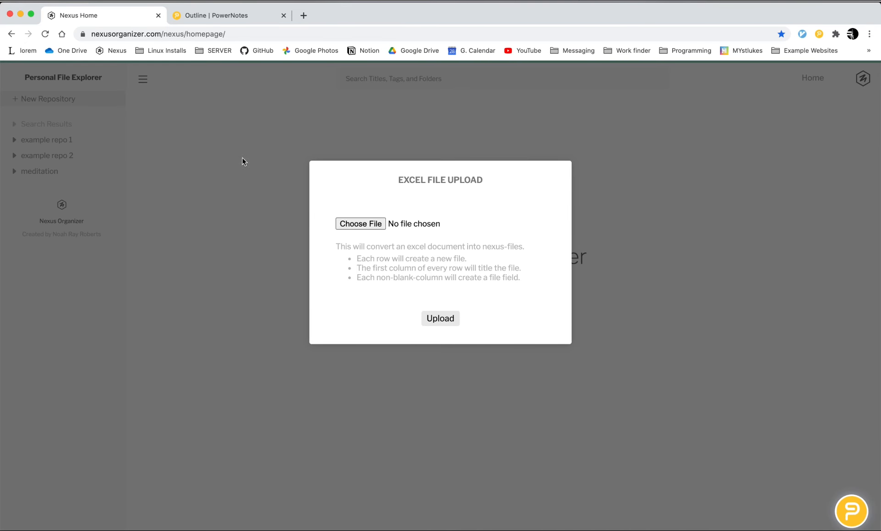
left_click(219, 189)
Step: Return to the PowerNotes outline, export it as an Excel Source Report and dismiss the download notice
left_click(239, 15)
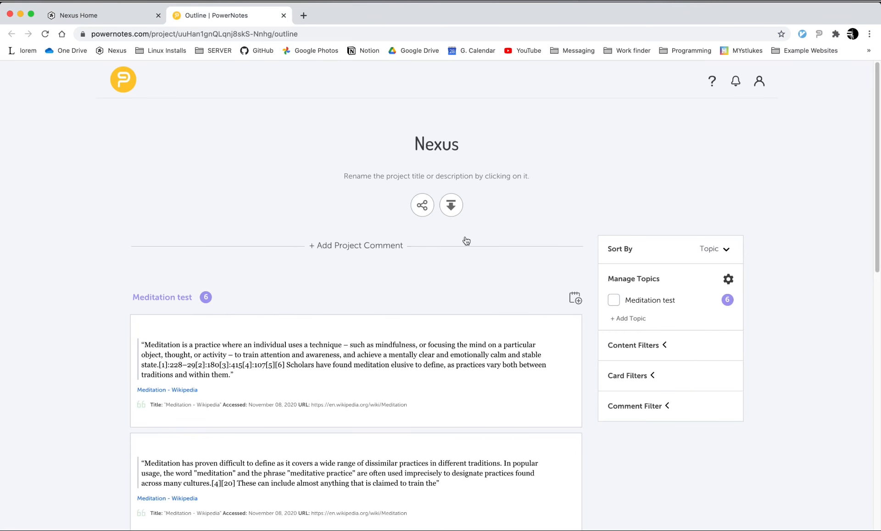
left_click(451, 205)
mouse_move(481, 254)
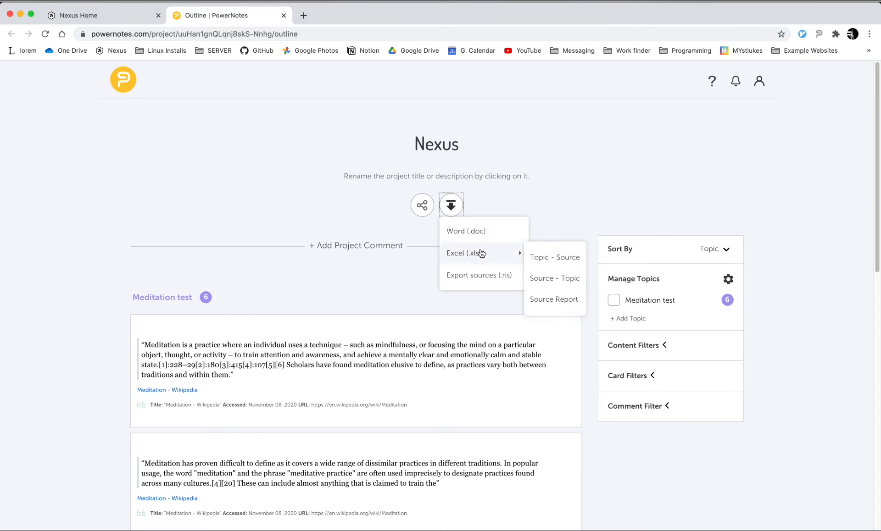
left_click(555, 299)
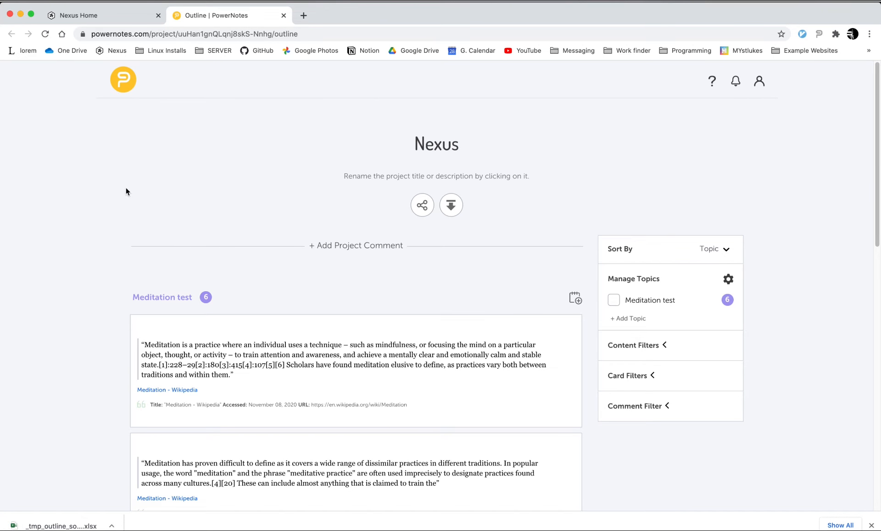
left_click(871, 526)
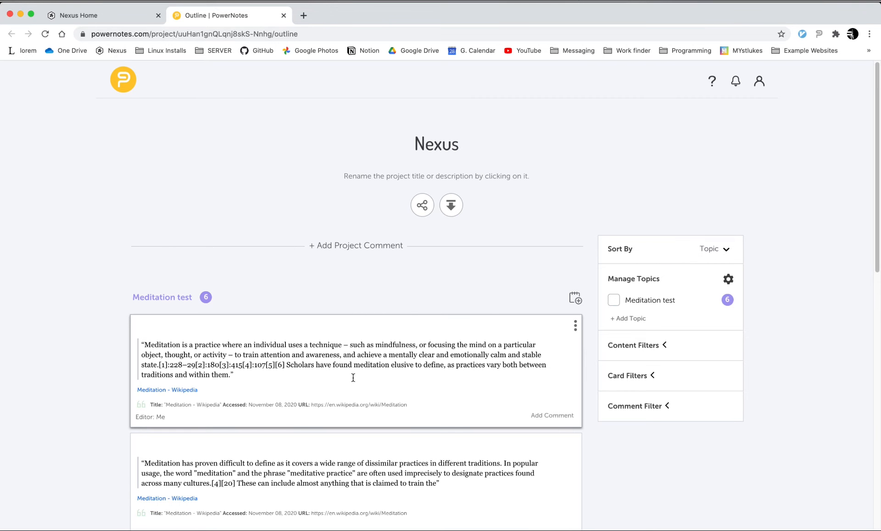
Step: In Nexus Organizer, upload _tmp_outline_source_summary_nexus_20201108215259.xlsx from Downloads into the meditation repository
left_click(76, 14)
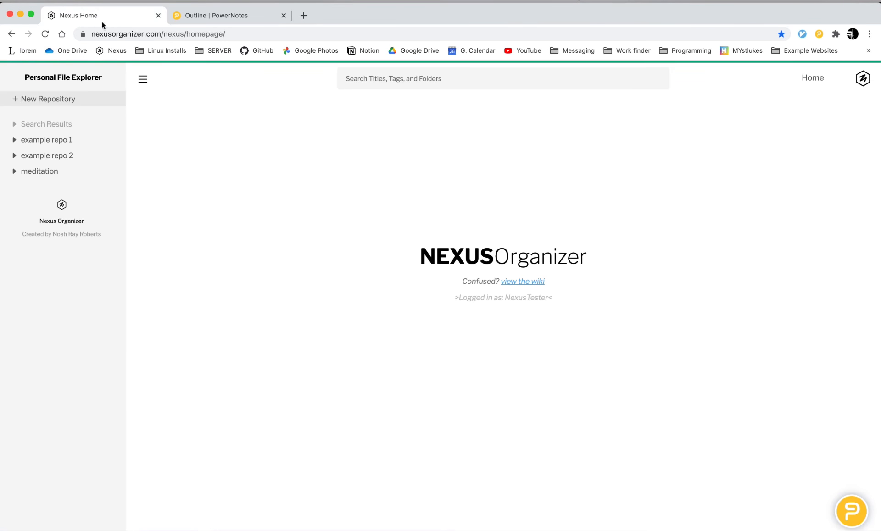
left_click(60, 172)
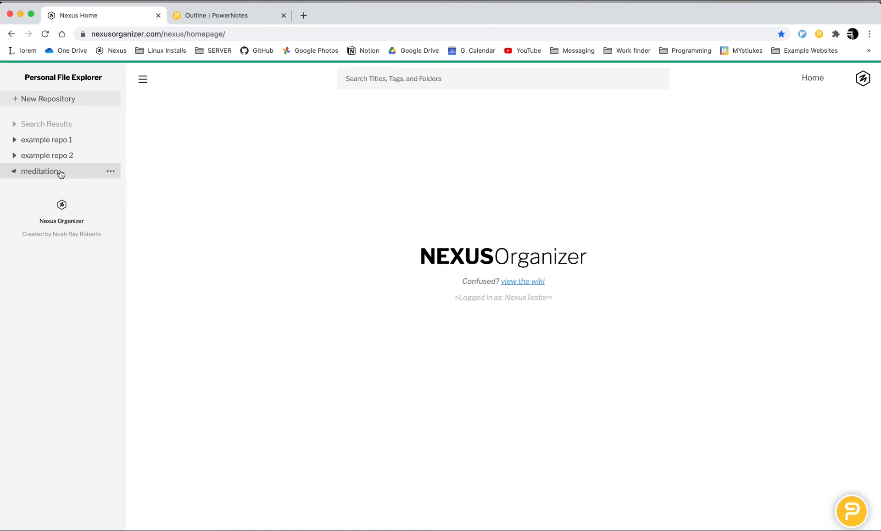
right_click(69, 173)
left_click(102, 231)
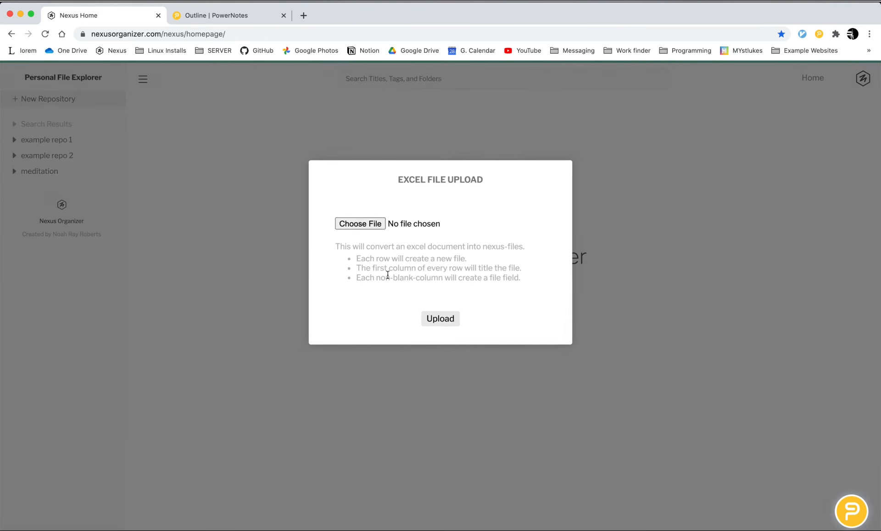
left_click(360, 223)
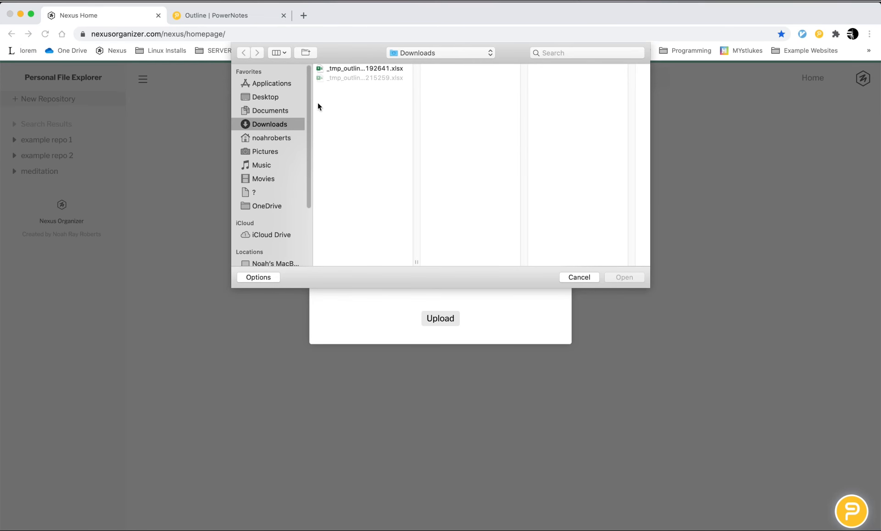
left_click(362, 78)
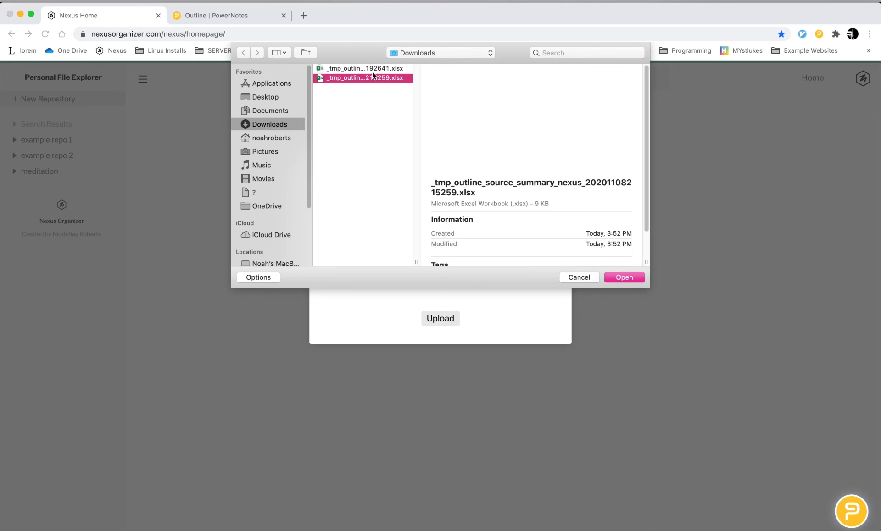
left_click(376, 68)
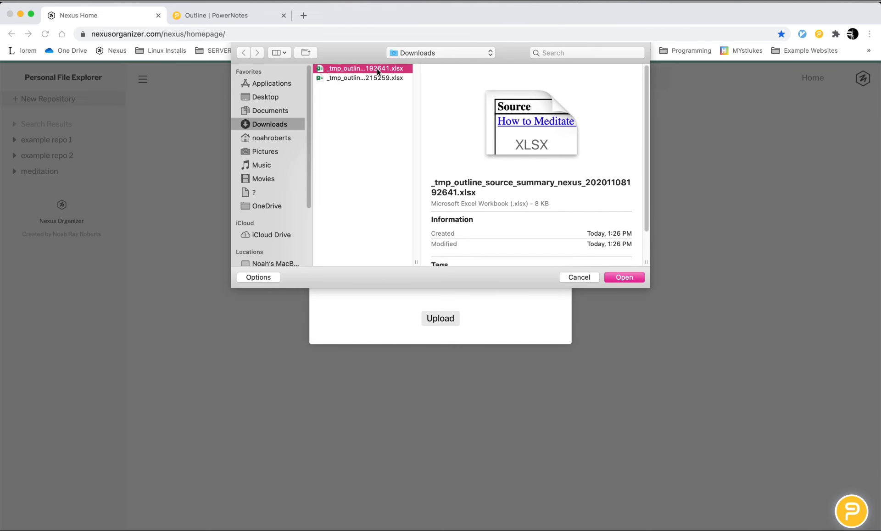
left_click(378, 76)
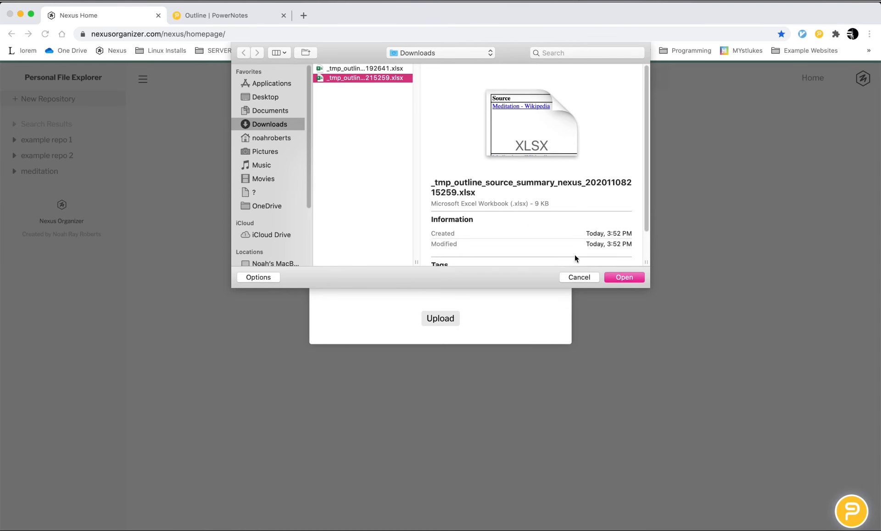
left_click(620, 278)
left_click(447, 317)
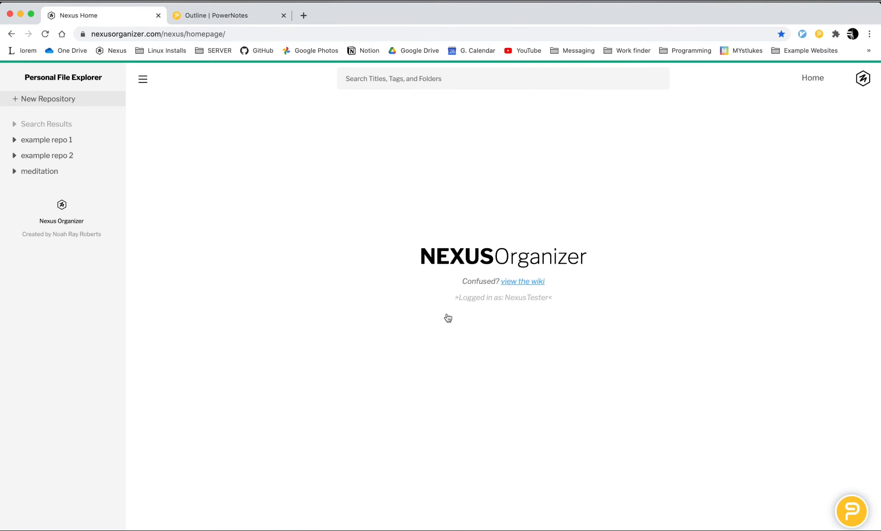
Step: Expand the meditation repository and read through the imported "9 Types of Meditation" and "Meditation - Wikipedia" files
left_click(41, 172)
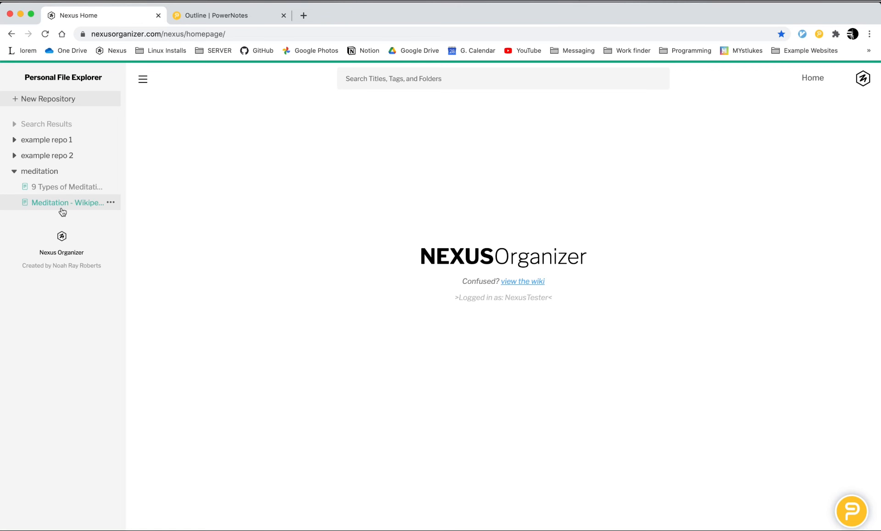
left_click(63, 189)
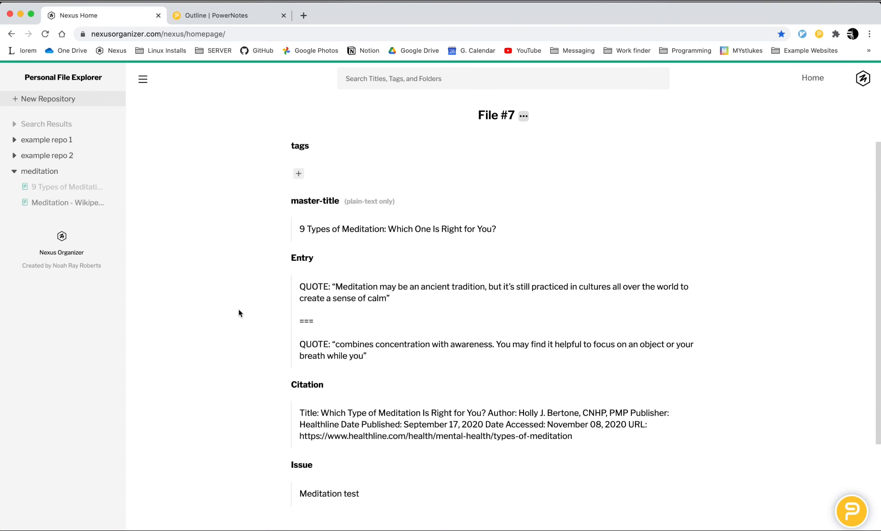
scroll(238, 309, "down", 1)
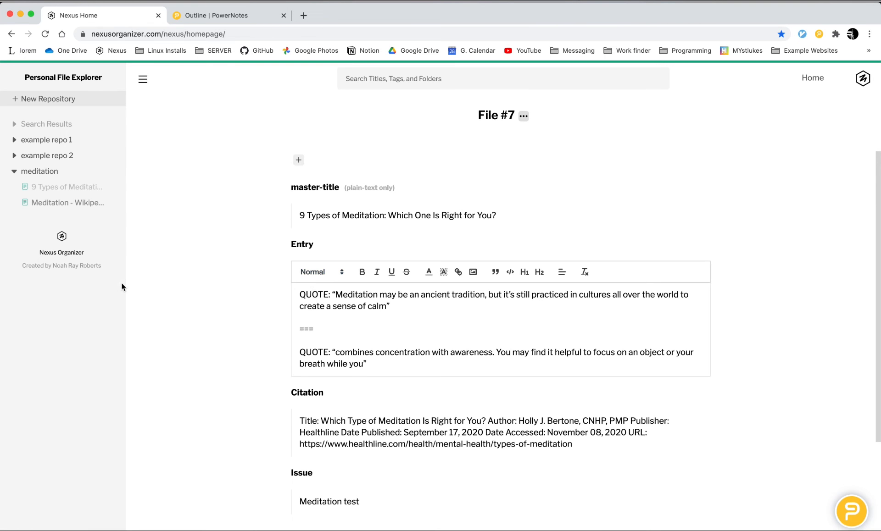
left_click(73, 203)
scroll(341, 289, "down", 6)
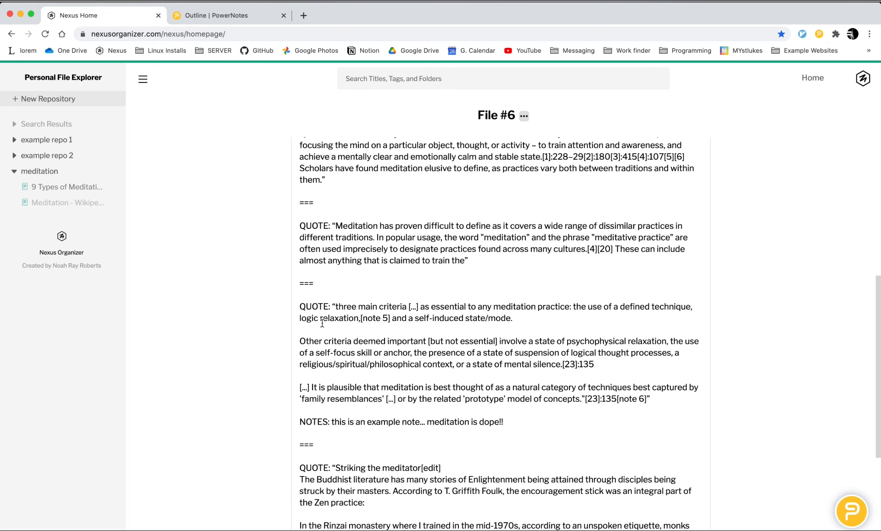
scroll(322, 324, "down", 4)
scroll(377, 316, "up", 11)
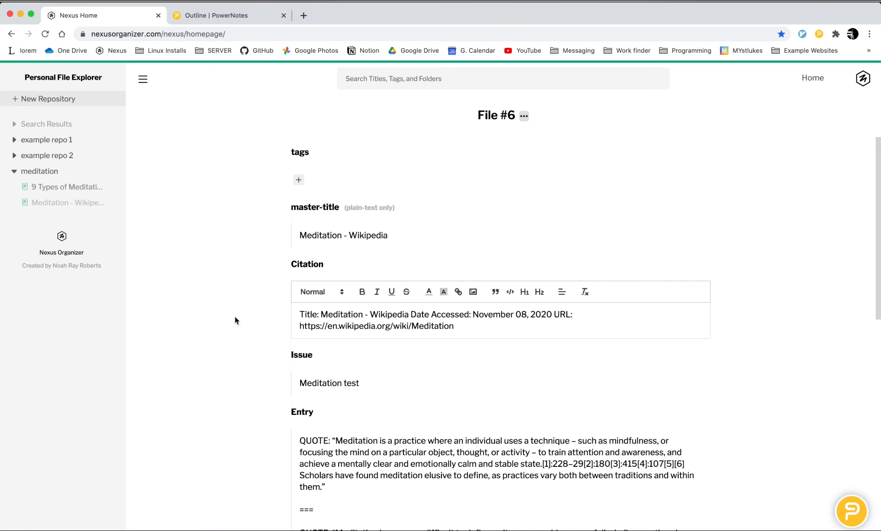
Step: Revisit the "9 Types of Meditation" file, and examine the separated quotes and notes in the Wikipedia file's Entry field
left_click(68, 188)
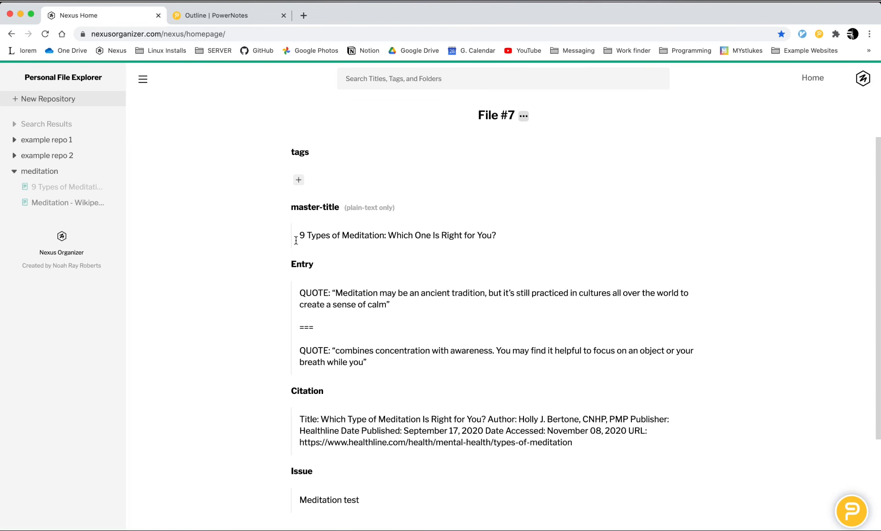
scroll(236, 250, "down", 2)
left_click(359, 285)
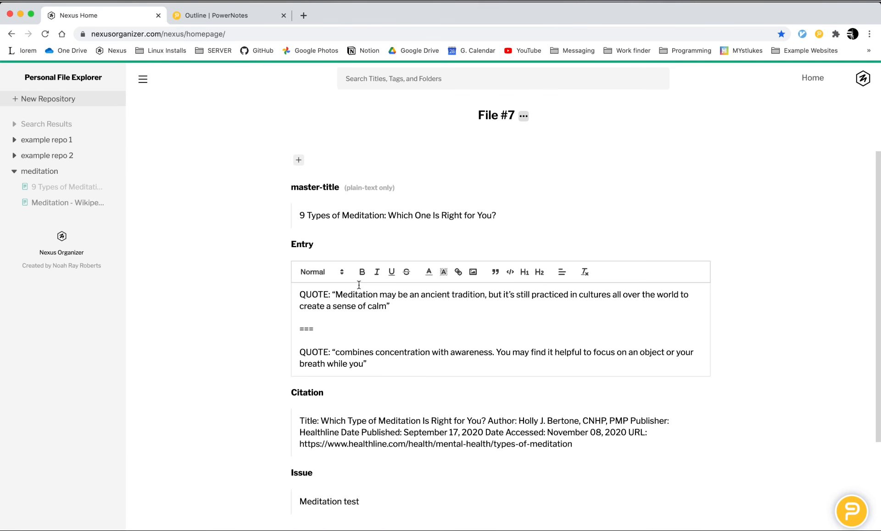
left_click(69, 203)
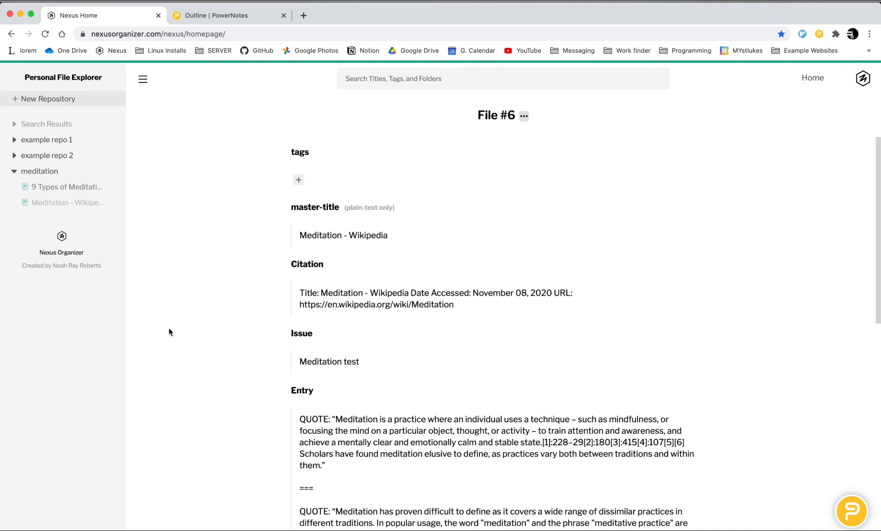
scroll(244, 340, "down", 5)
left_click(326, 341)
scroll(325, 360, "down", 5)
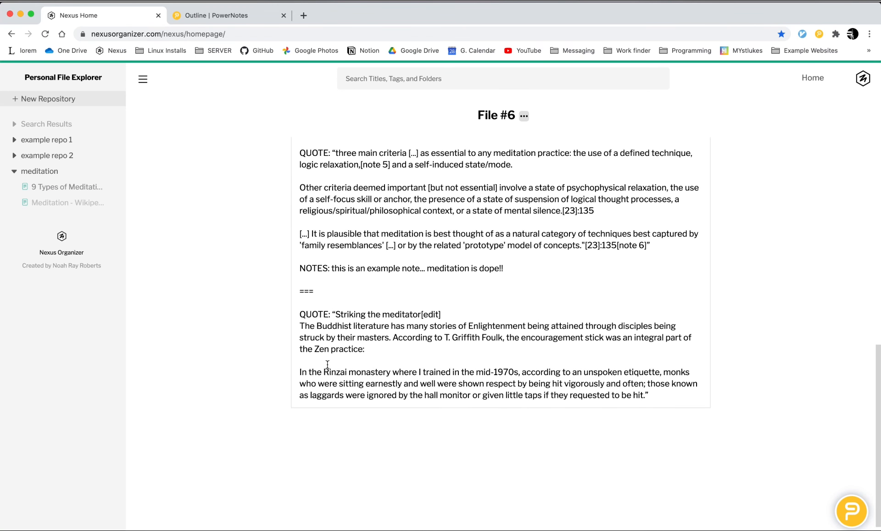
scroll(321, 377, "up", 2)
scroll(430, 375, "up", 5)
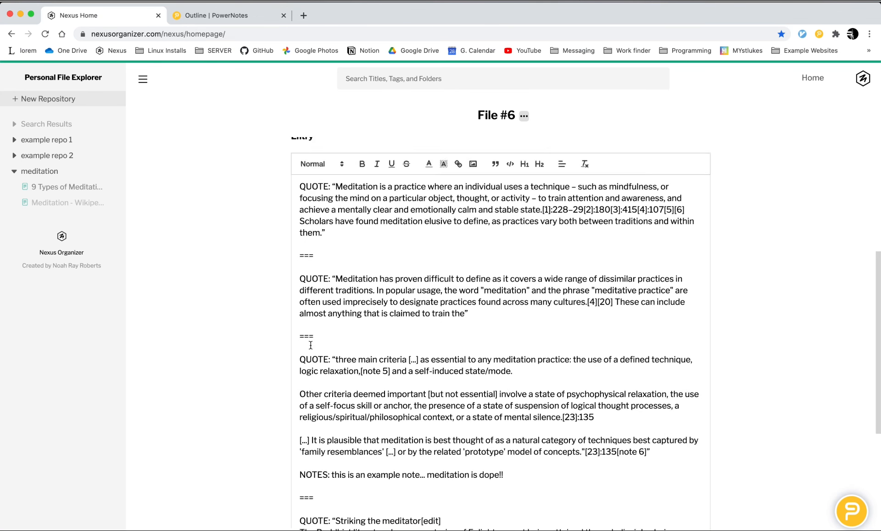
Step: Review the Issue and Citation fields of the "Meditation - Wikipedia" file
left_click(349, 272)
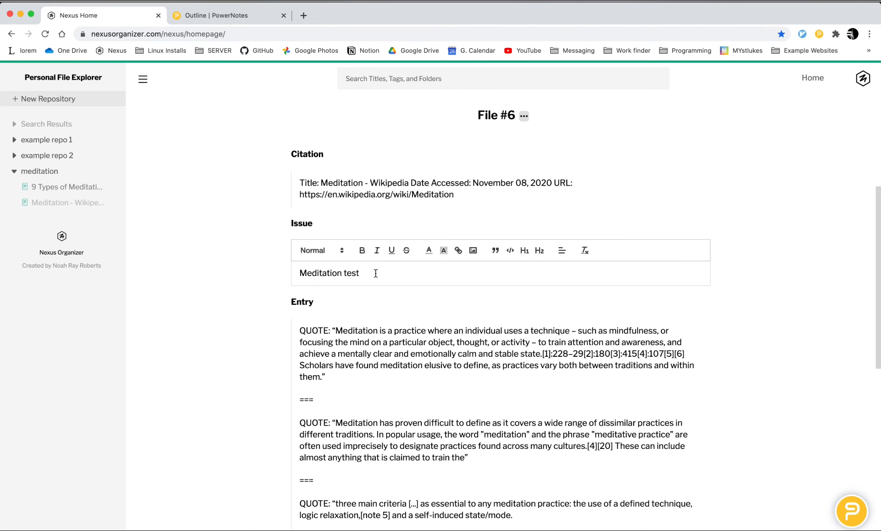
scroll(293, 304, "up", 1)
left_click(303, 255)
scroll(223, 316, "up", 1)
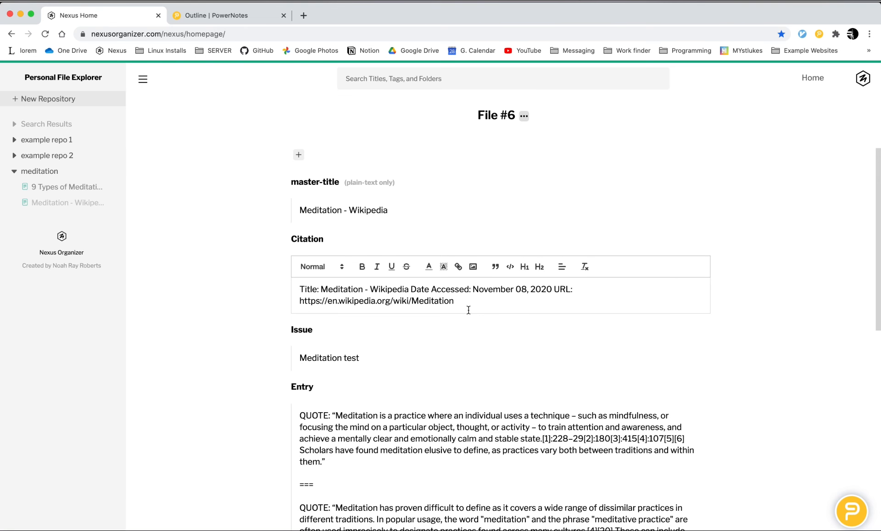
Step: Open the "9 Types of Meditation" file and examine the author, publisher and date details in its Citation field
left_click(65, 187)
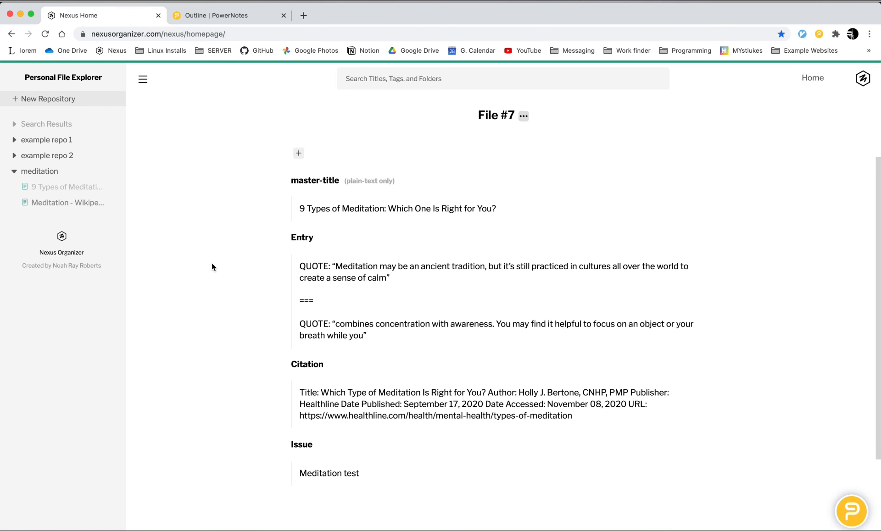
scroll(367, 368, "down", 1)
left_click(430, 432)
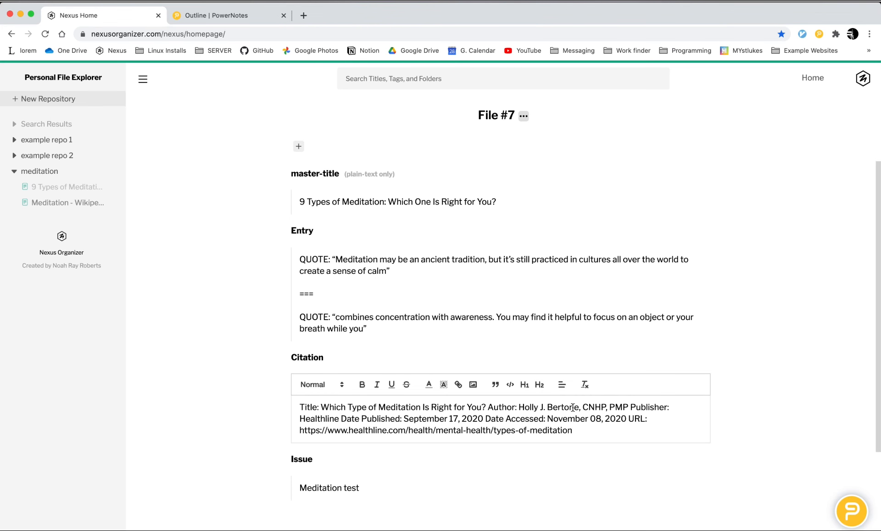
left_click_drag(573, 407, 436, 418)
left_click(515, 417)
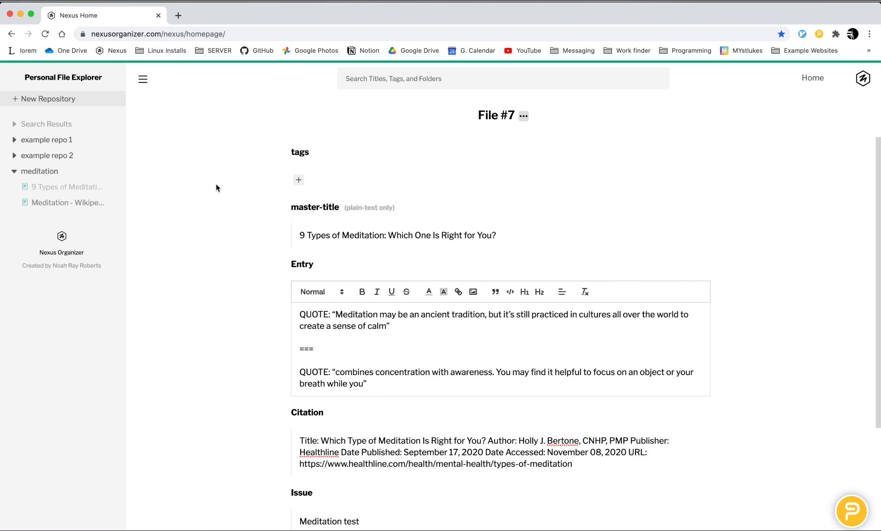
left_click(290, 472)
scroll(247, 461, "up", 1)
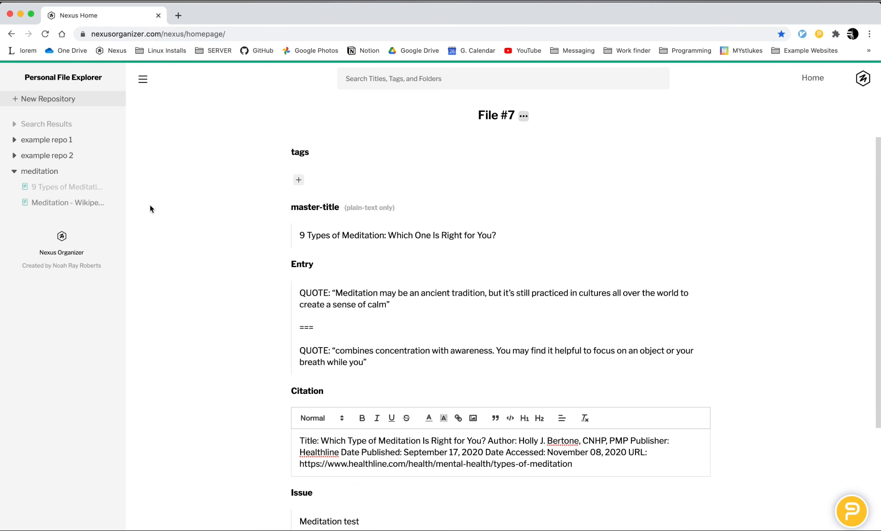
scroll(165, 234, "down", 5)
scroll(193, 280, "up", 5)
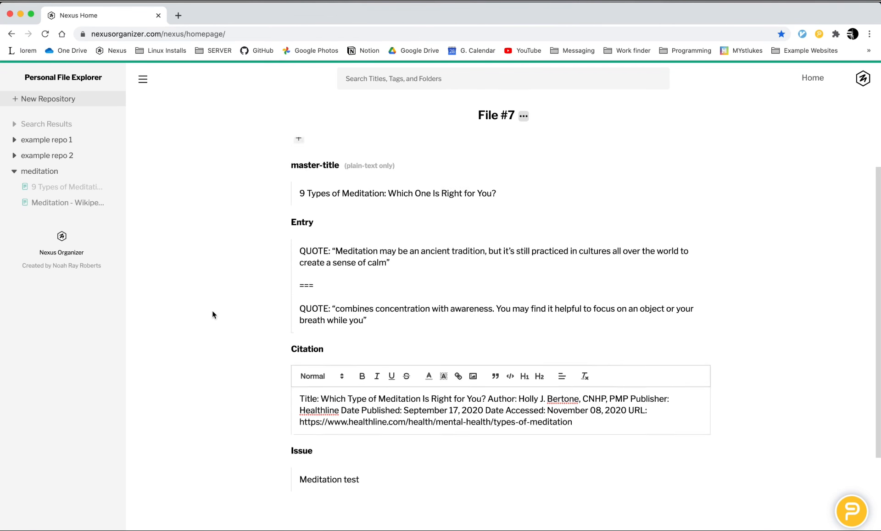
scroll(195, 271, "down", 5)
scroll(195, 271, "up", 5)
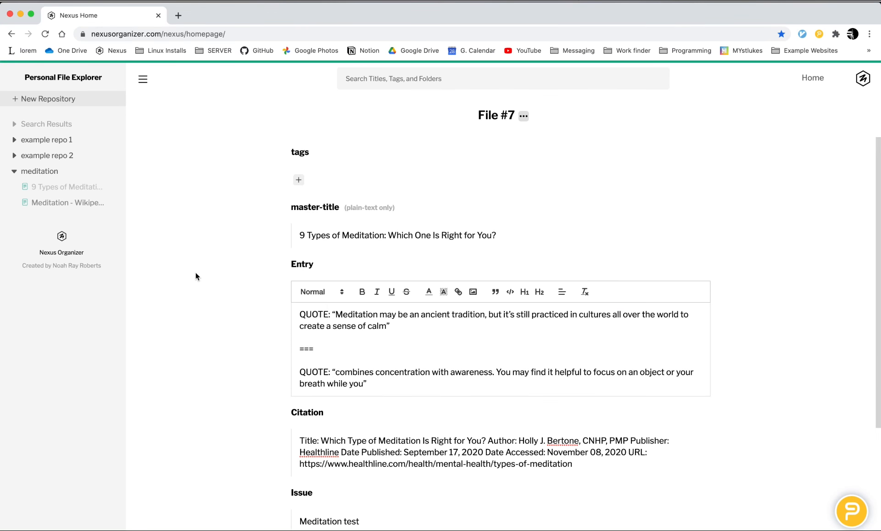
scroll(195, 277, "down", 5)
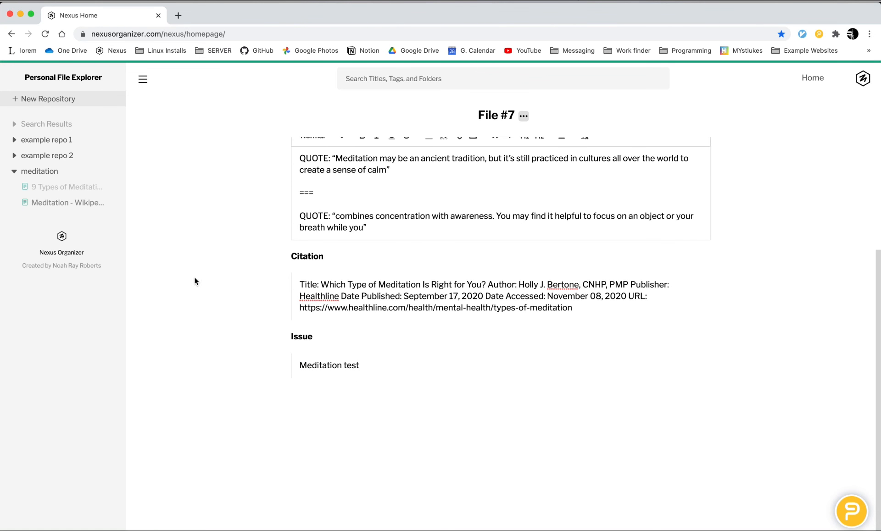
scroll(196, 287, "up", 5)
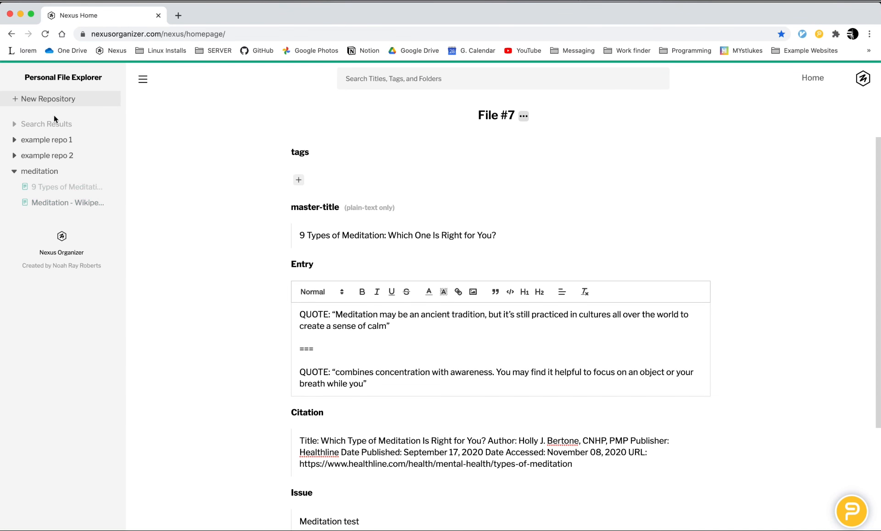
Step: View the search suggestions for titles, tags and folders, dismiss them, and return to the Nexus Organizer home page
left_click(350, 80)
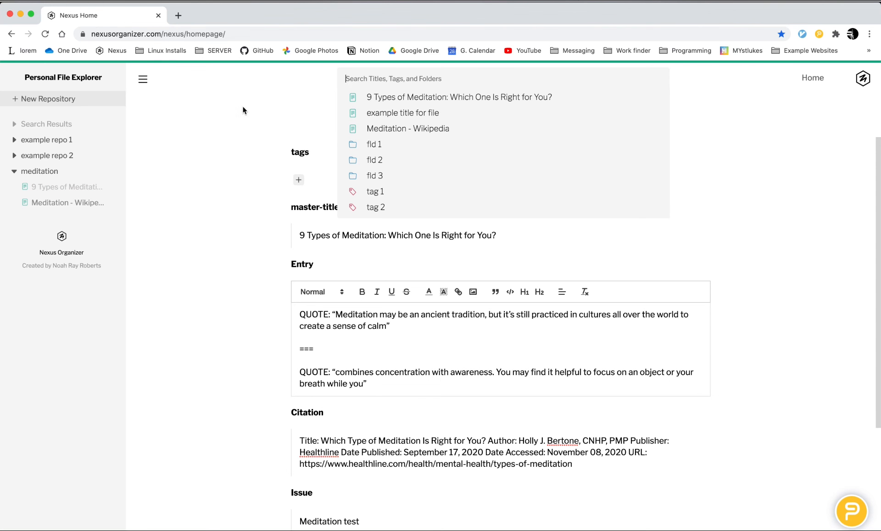
left_click(265, 177)
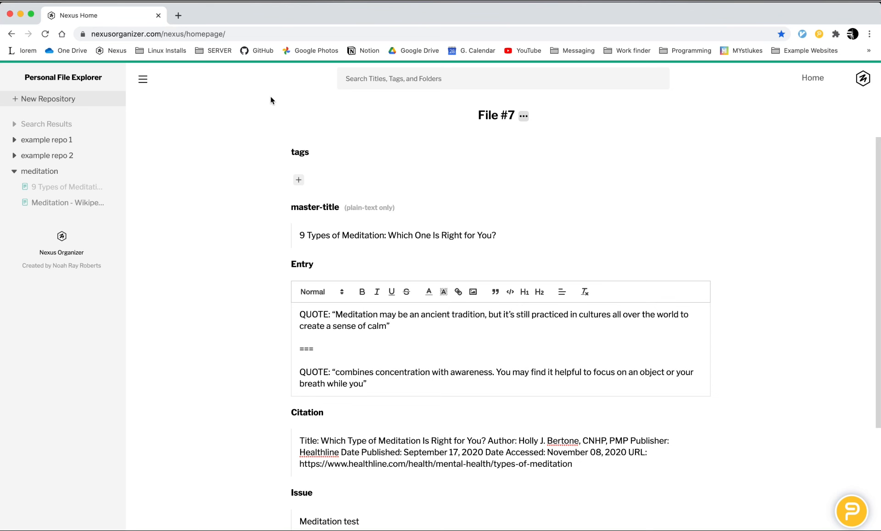
scroll(235, 238, "down", 1)
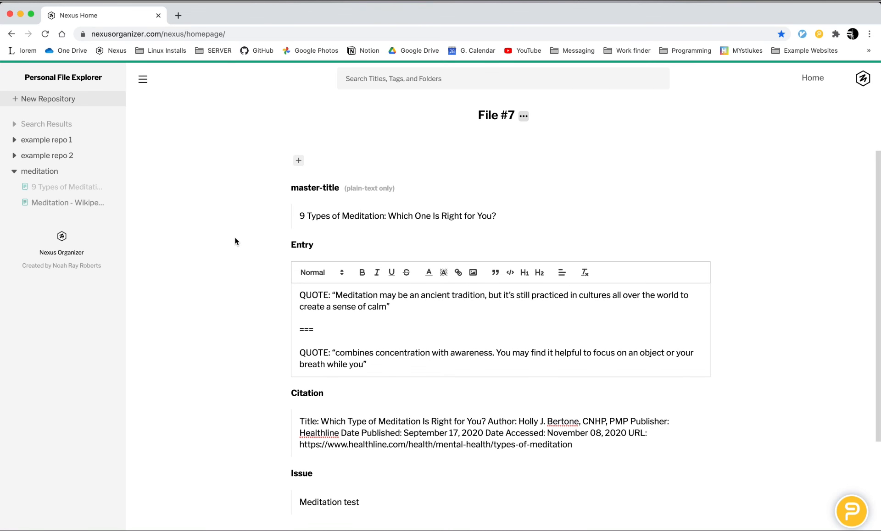
scroll(235, 237, "up", 1)
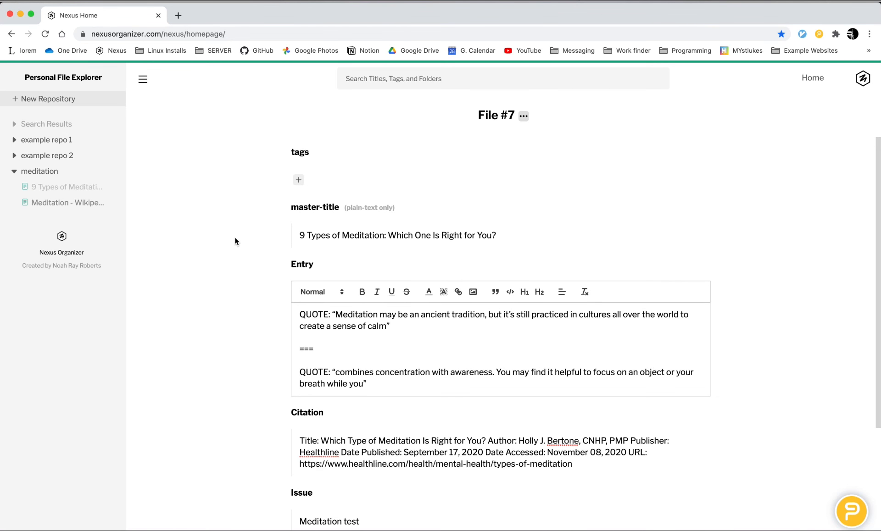
left_click(821, 78)
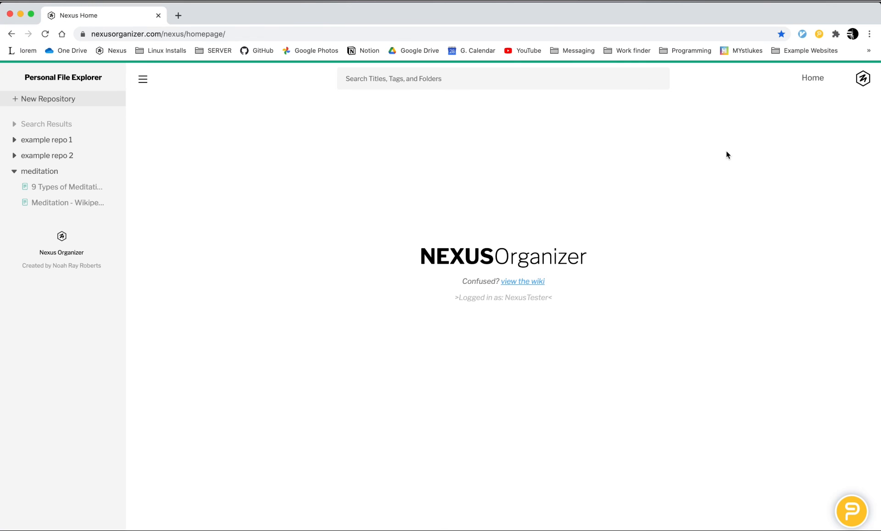